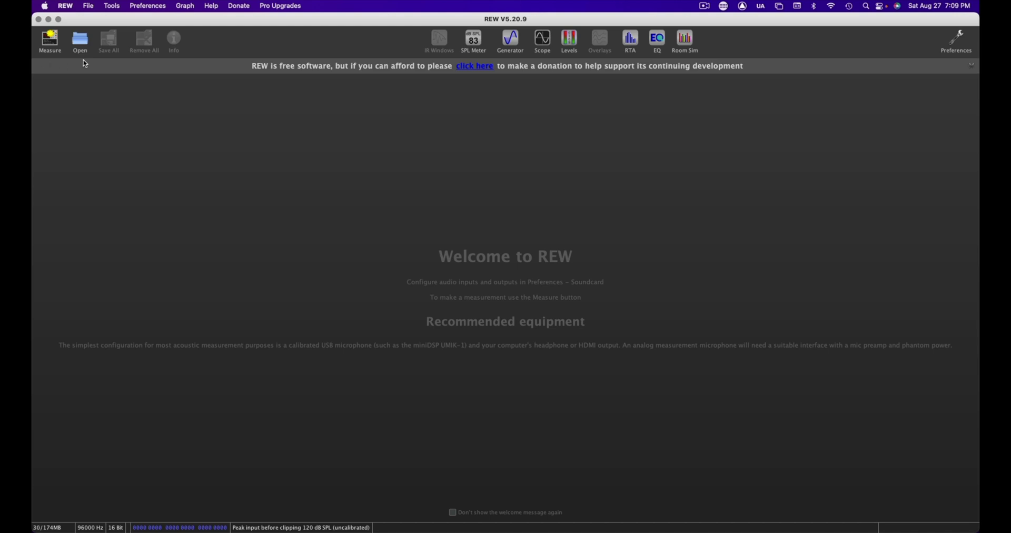
# Step: In the Soundcard preferences, set both the output and input devices to Volt 2
pyautogui.click(66, 7)
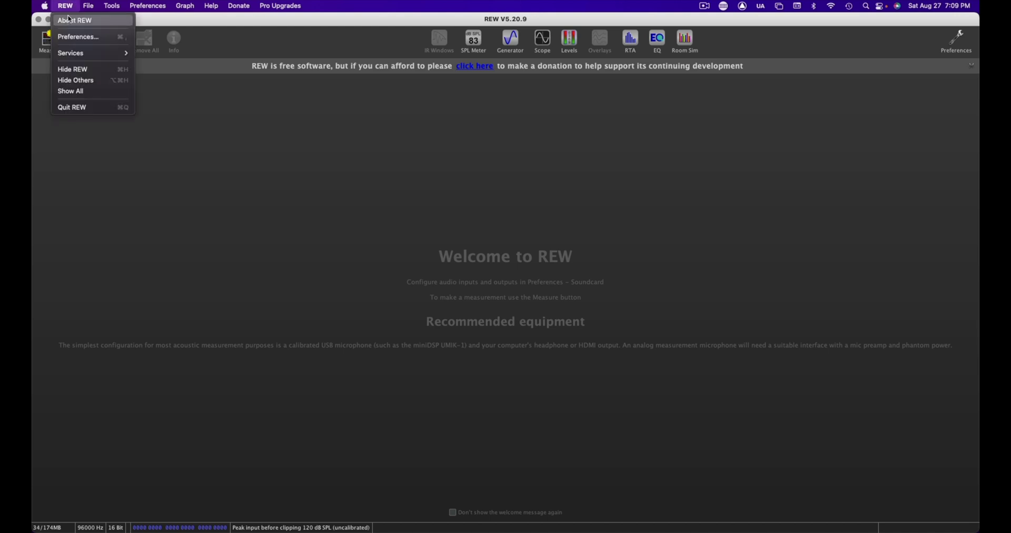
pyautogui.click(79, 37)
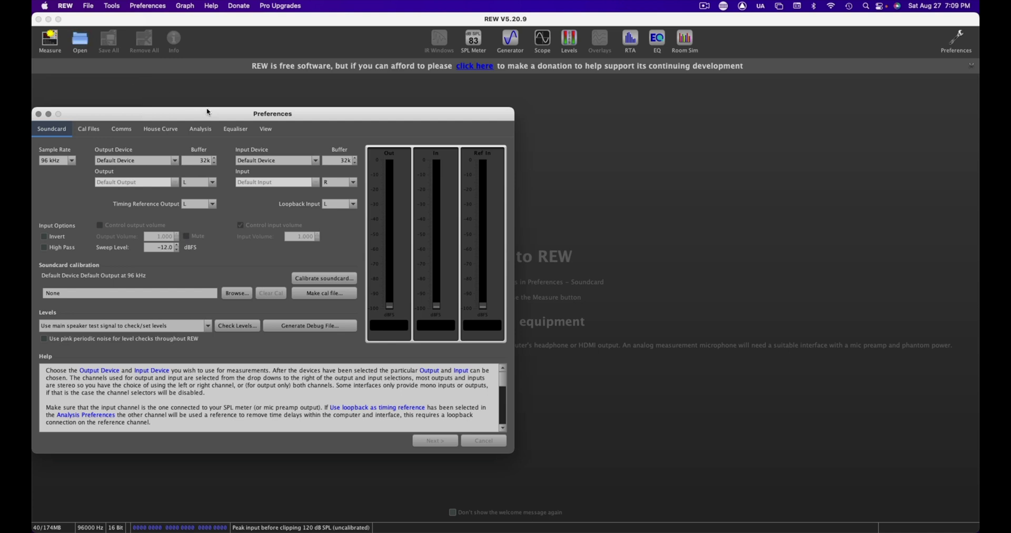
pyautogui.moveTo(207, 111); pyautogui.dragTo(285, 115)
pyautogui.click(242, 164)
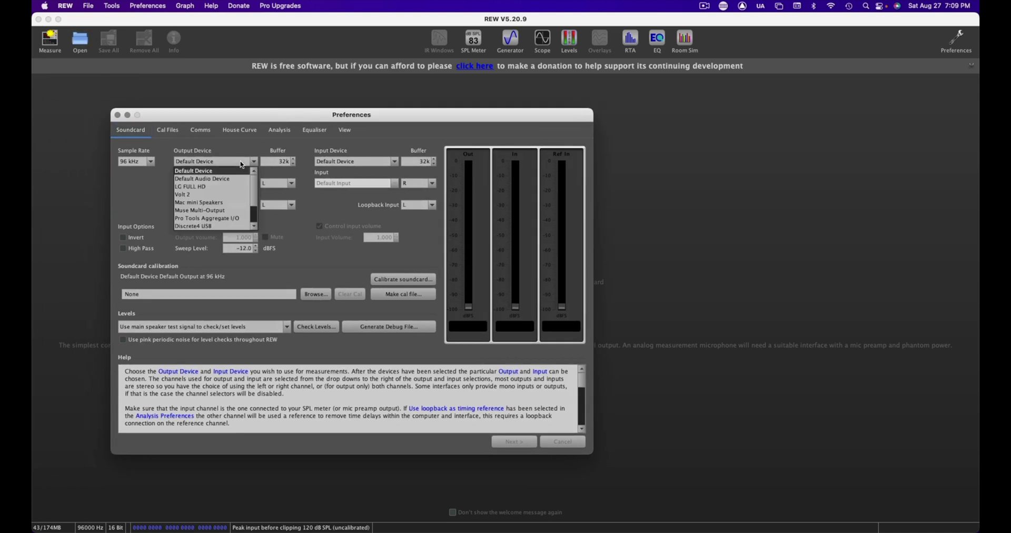
pyautogui.click(220, 198)
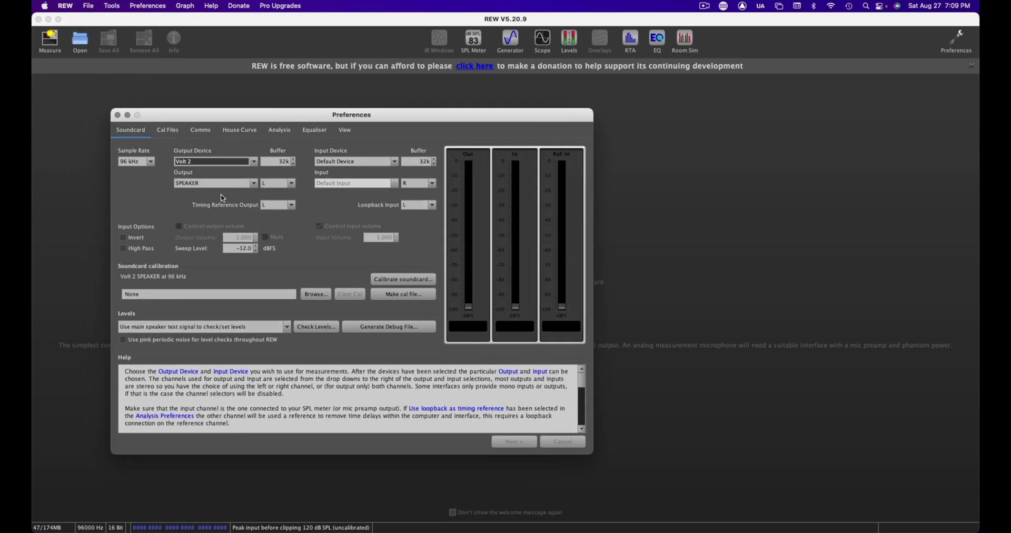
pyautogui.click(332, 161)
pyautogui.click(331, 187)
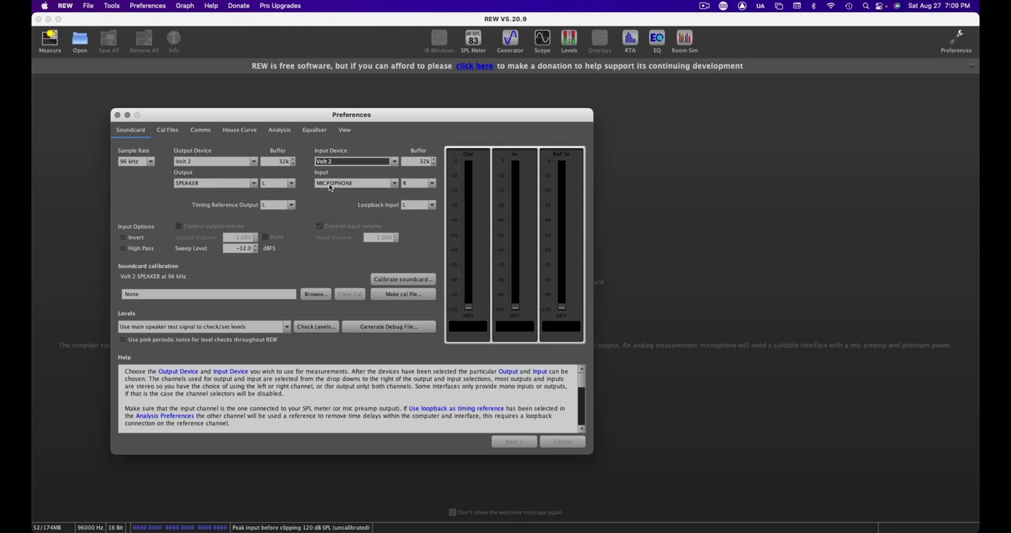
# Step: Set Input to L and Loopback Input to L, then start soundcard calibration
pyautogui.click(414, 183)
pyautogui.click(415, 194)
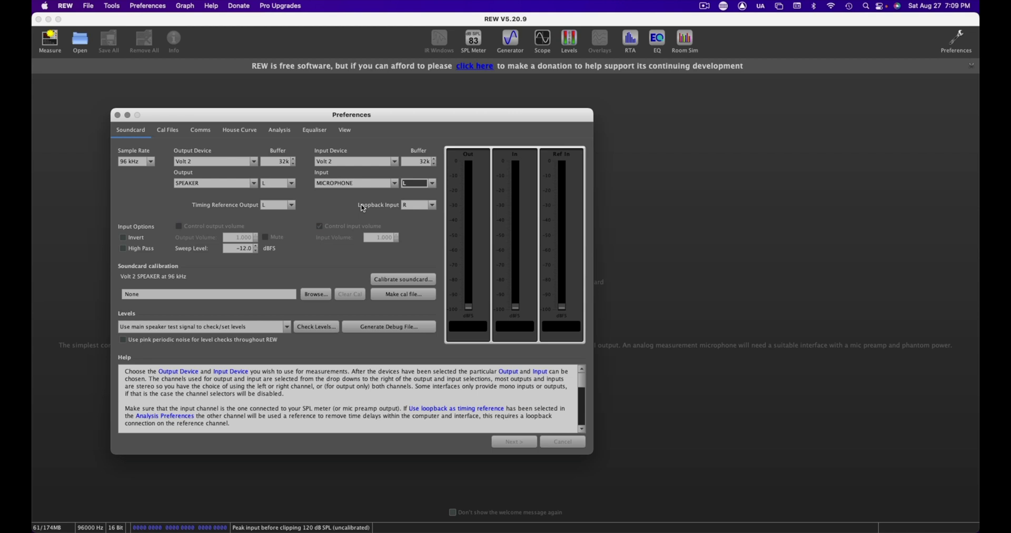
pyautogui.click(411, 206)
pyautogui.click(408, 215)
pyautogui.click(403, 280)
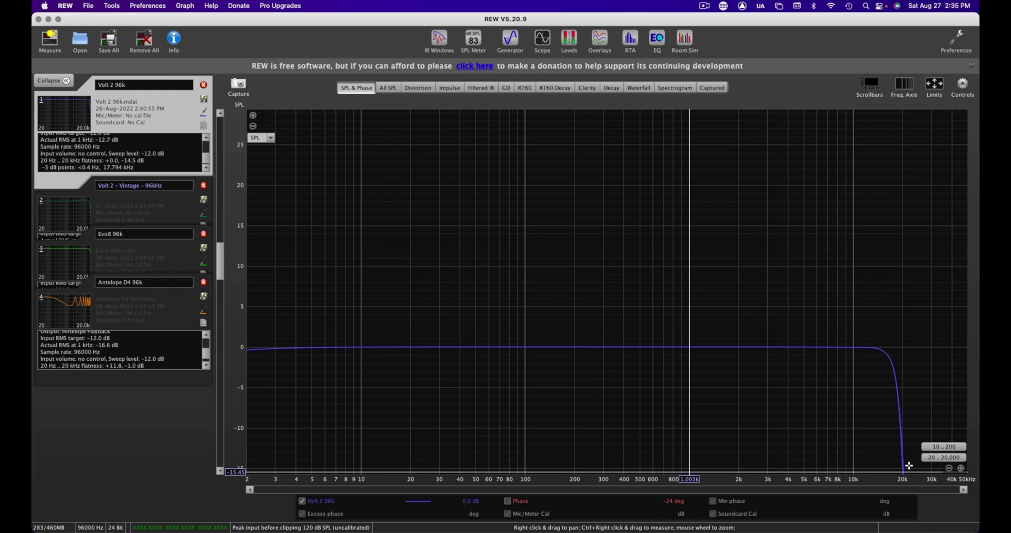
# Step: Select the Volt 2 - Vintage - 96kHz measurement to show its SPL & Phase curve
pyautogui.click(64, 213)
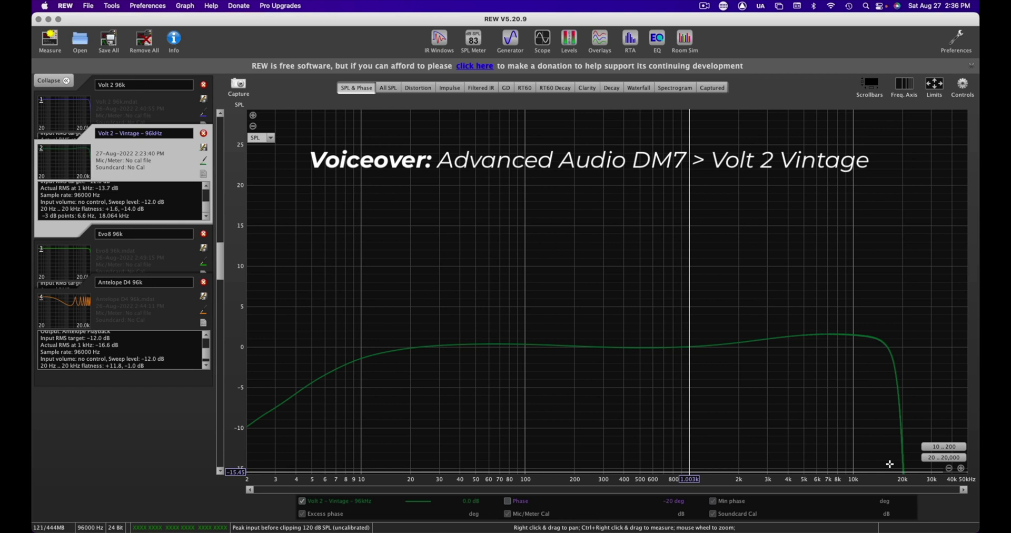
pyautogui.click(83, 255)
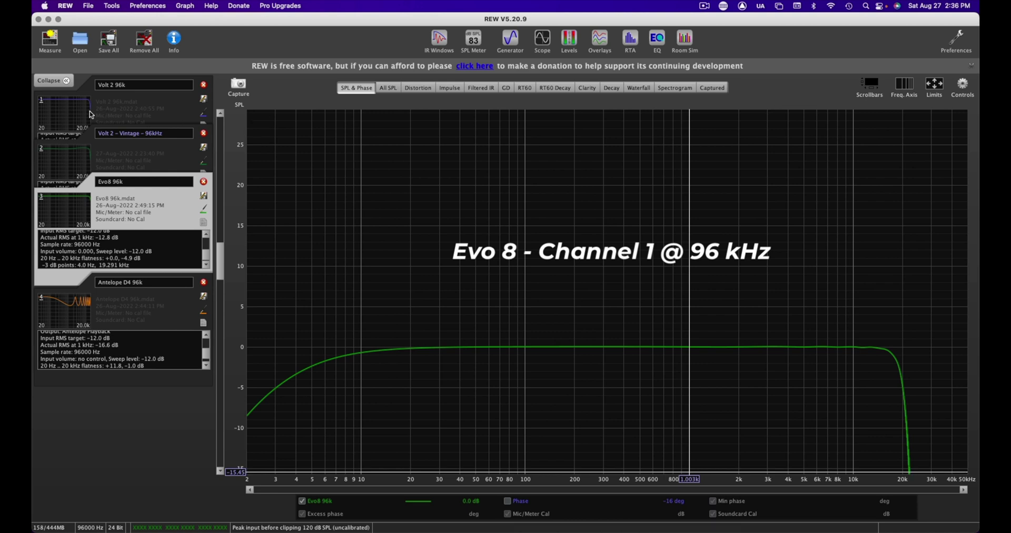
pyautogui.click(66, 109)
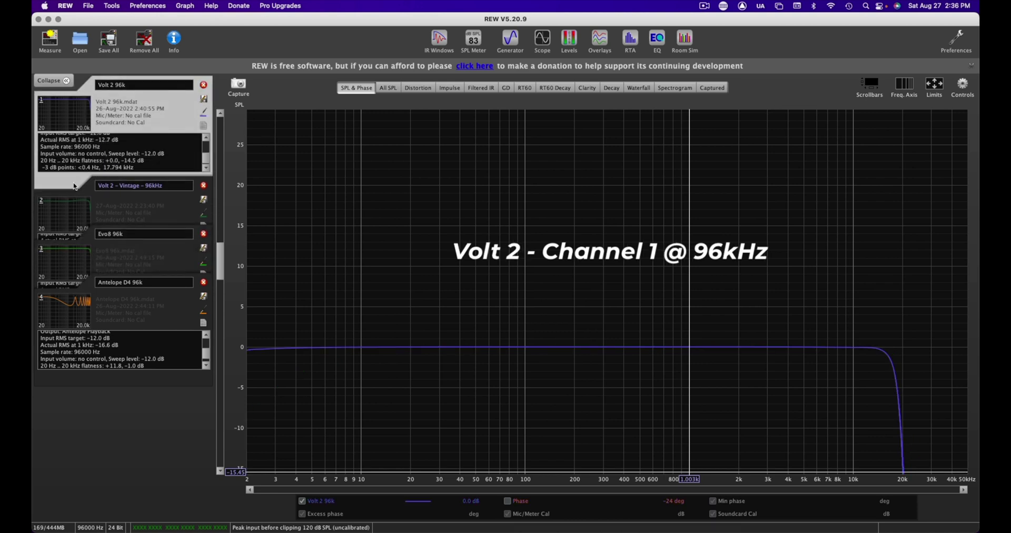
pyautogui.click(69, 253)
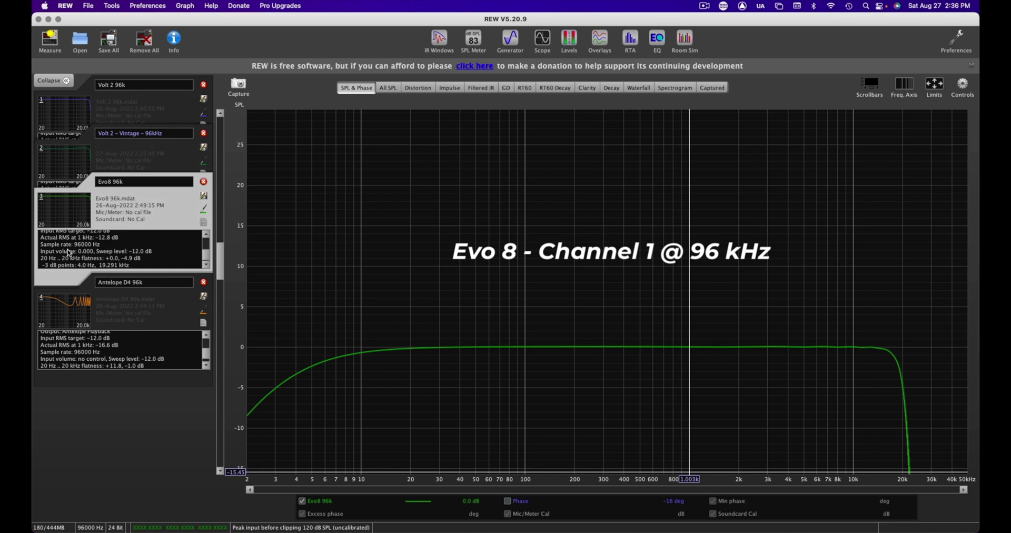
pyautogui.click(67, 118)
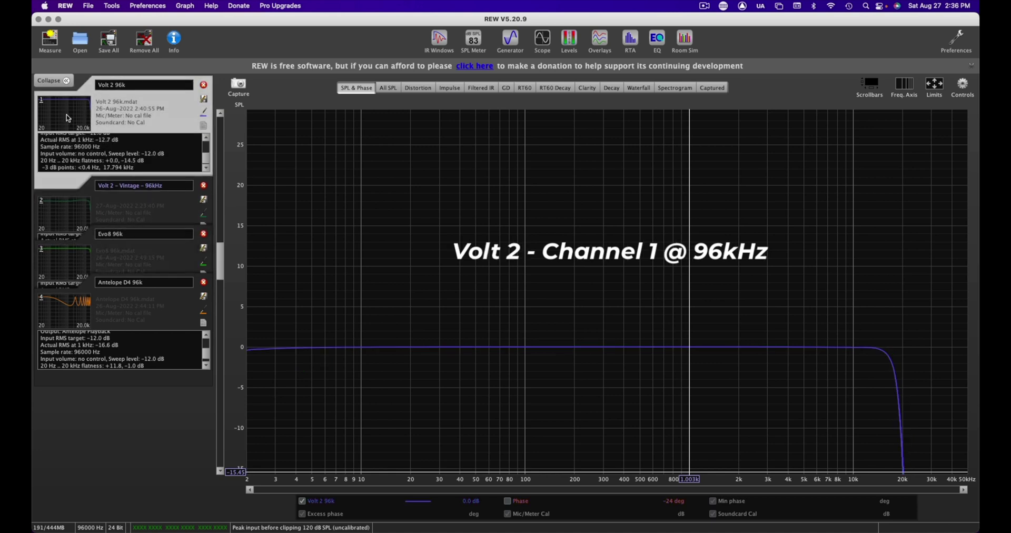
pyautogui.click(79, 219)
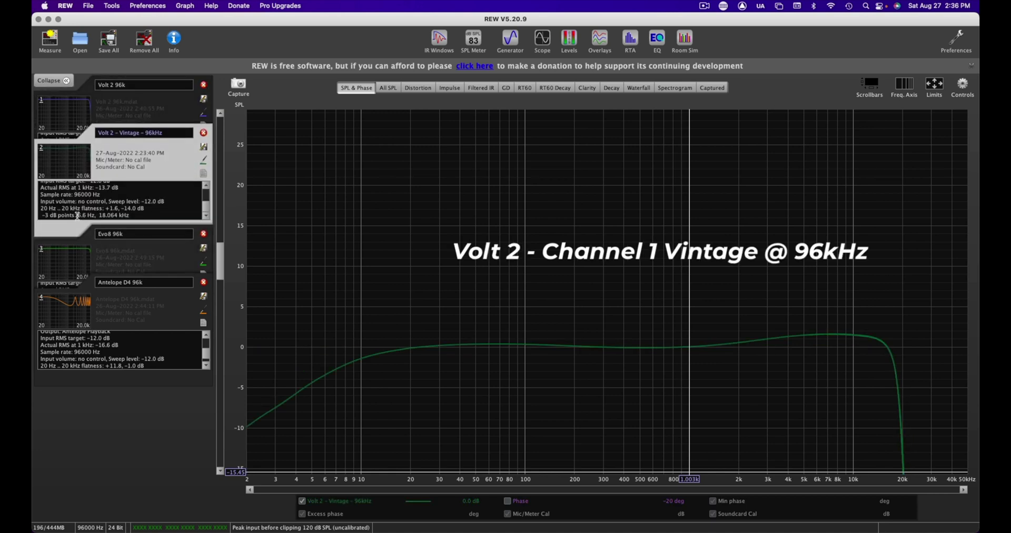
pyautogui.click(77, 260)
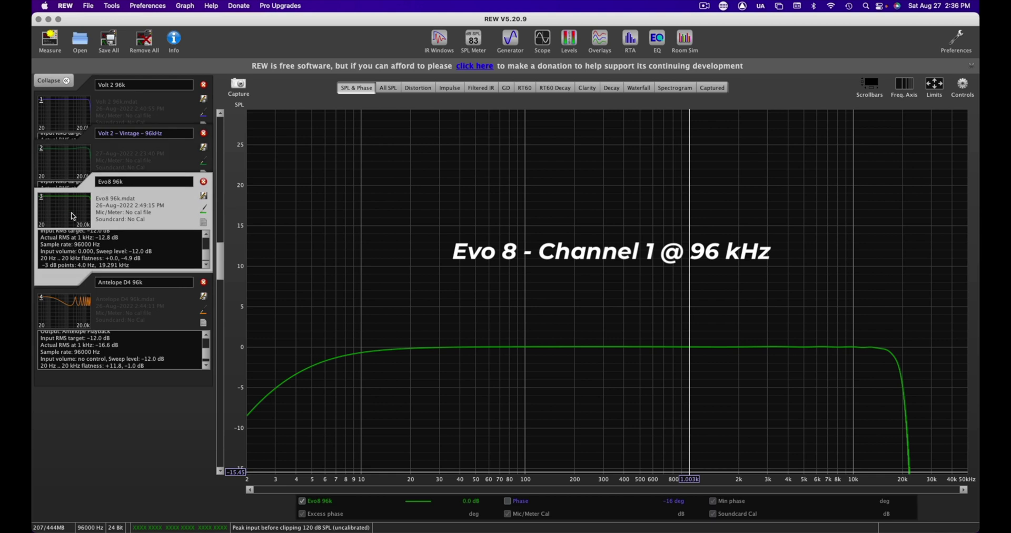
pyautogui.click(74, 160)
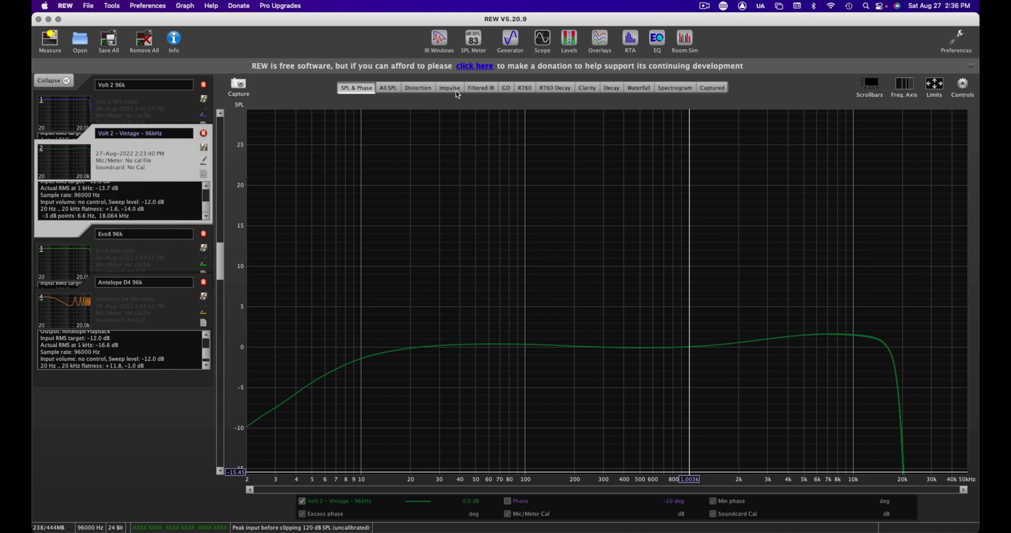
# Step: On the Distortion graph, check Volt 2 96k's distortion, then Volt 2 - Vintage - 96kHz's
pyautogui.click(422, 90)
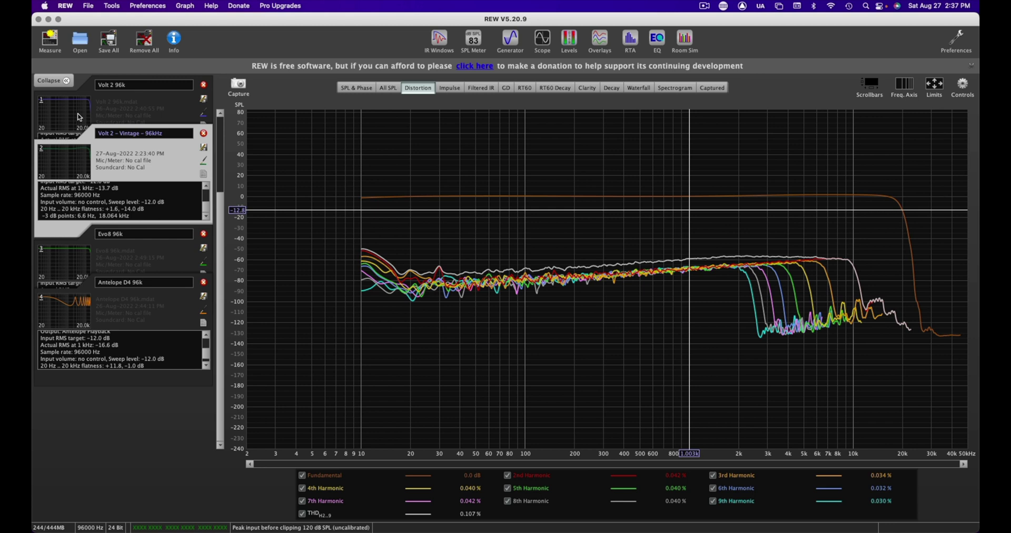
pyautogui.press('Up')
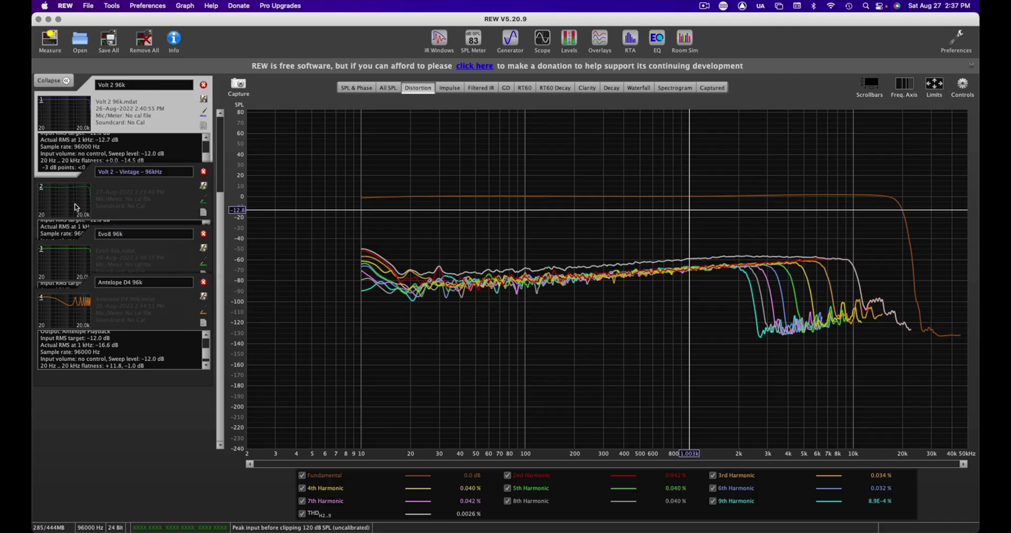
pyautogui.click(77, 207)
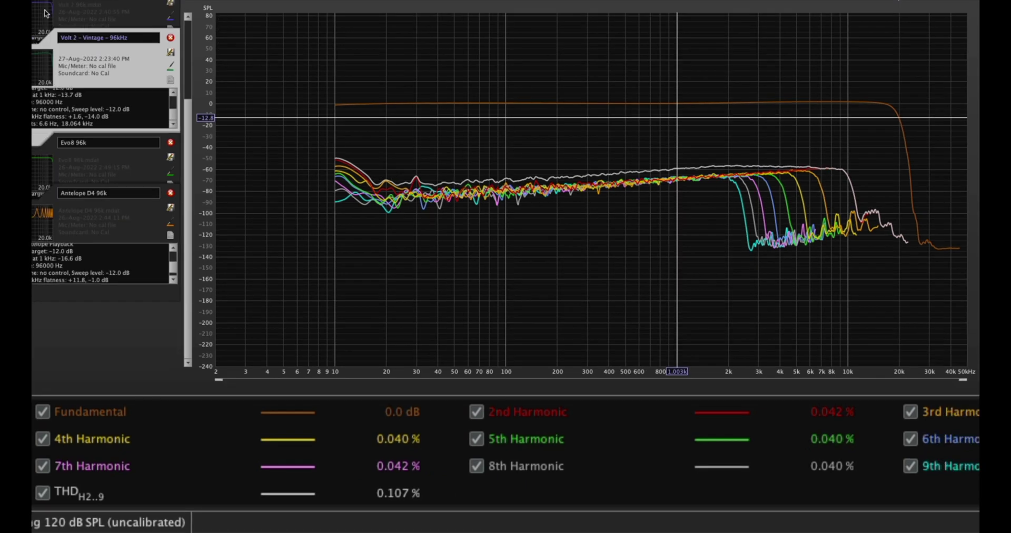
# Step: Compare Volt 2 96k and Evo8 96k distortion, reading harmonics near 1.15 kHz and toggling THD
pyautogui.click(58, 8)
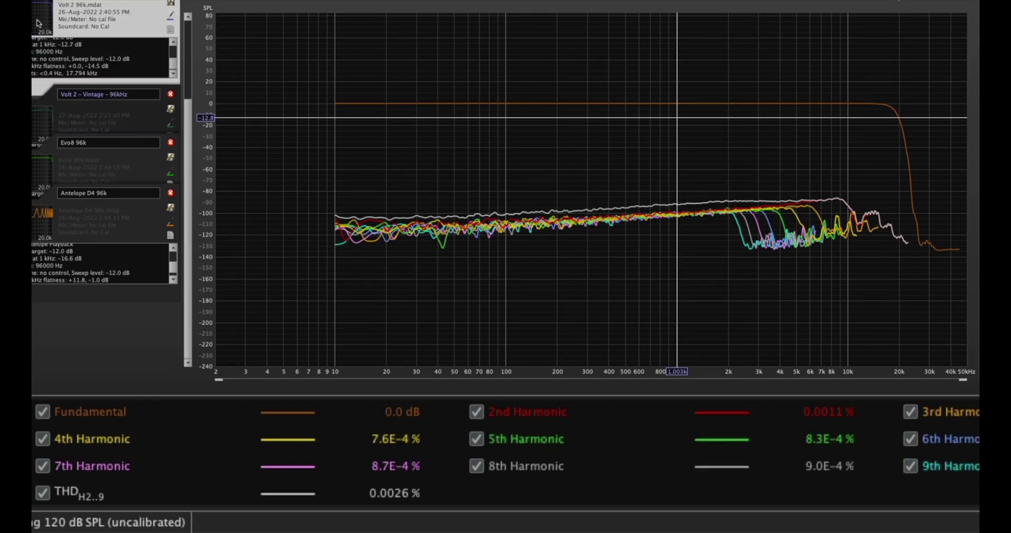
pyautogui.click(32, 176)
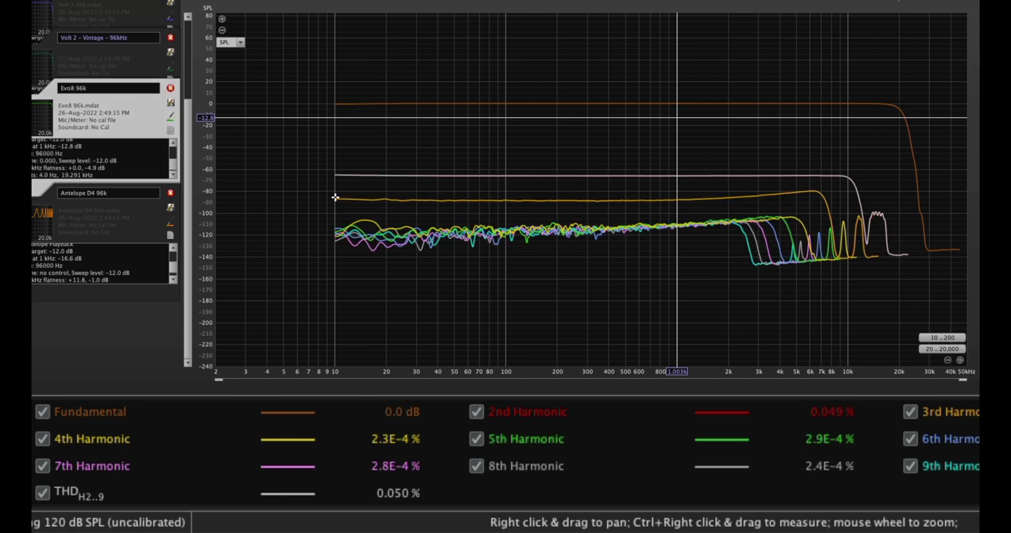
pyautogui.click(687, 175)
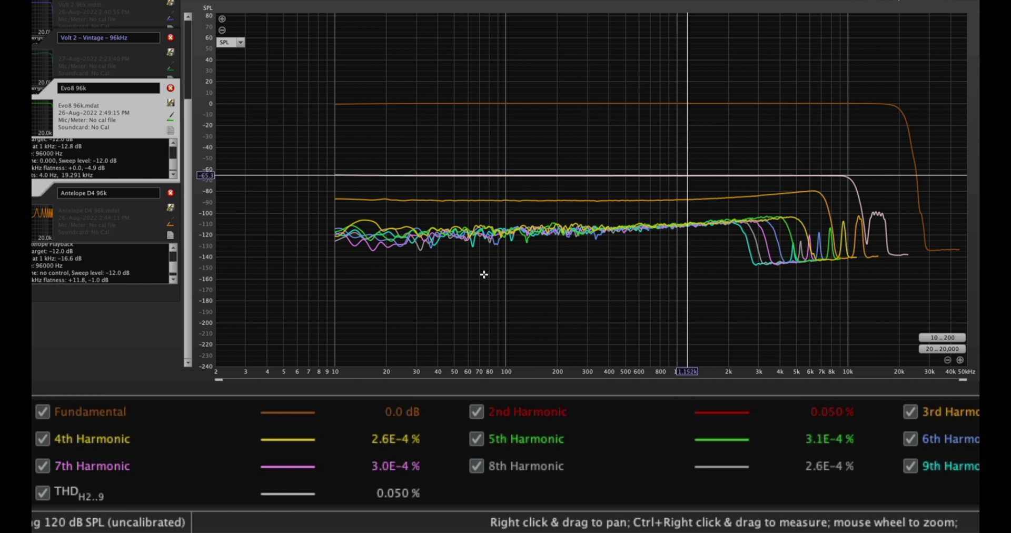
pyautogui.click(42, 493)
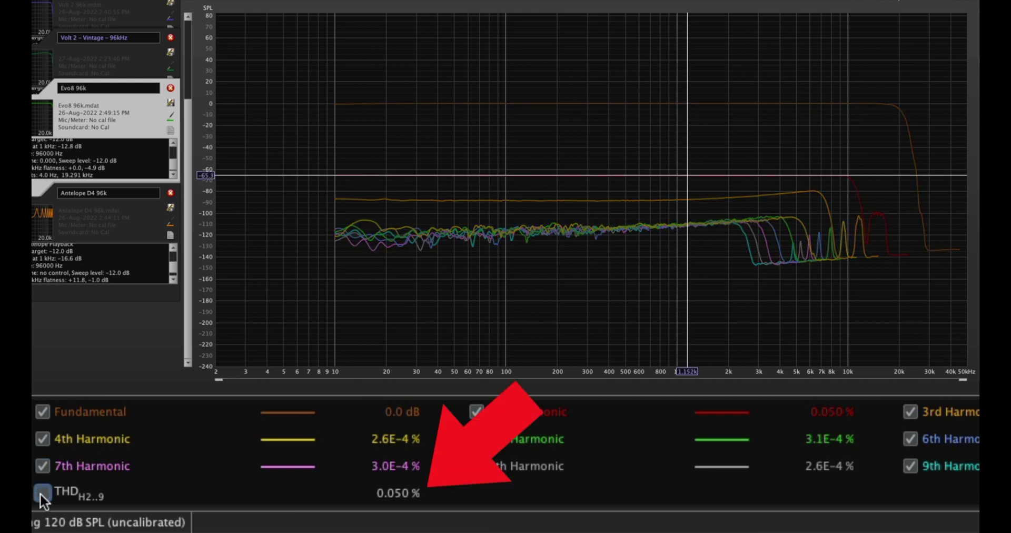
pyautogui.click(42, 493)
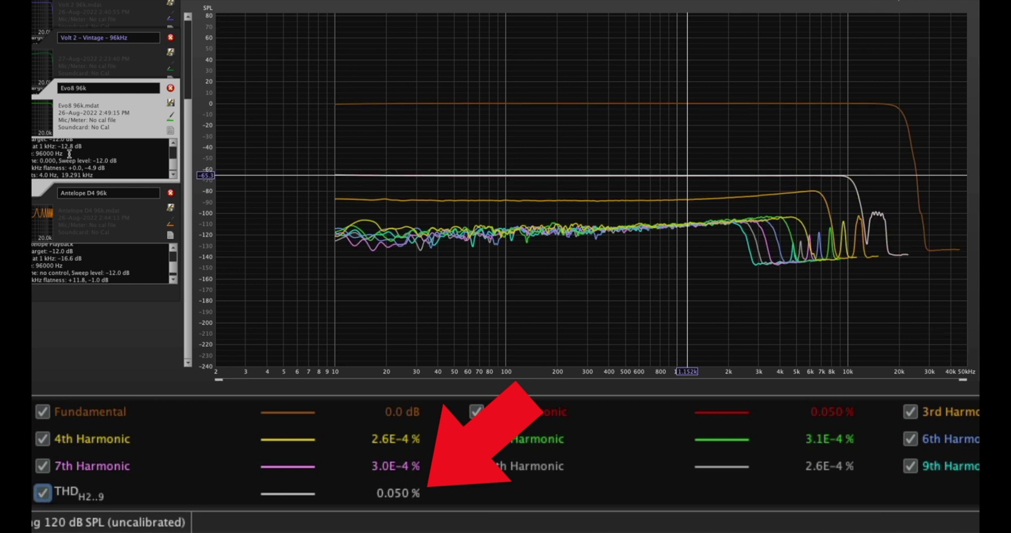
# Step: Step through Volt 2 96k, Evo8 96k and Antelope D4 96k distortion results
pyautogui.click(37, 11)
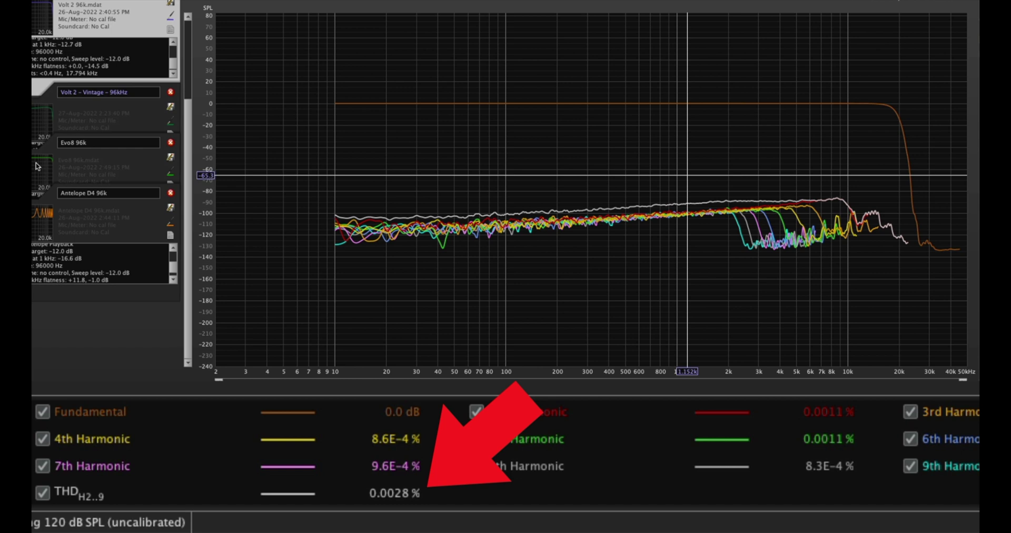
pyautogui.click(38, 166)
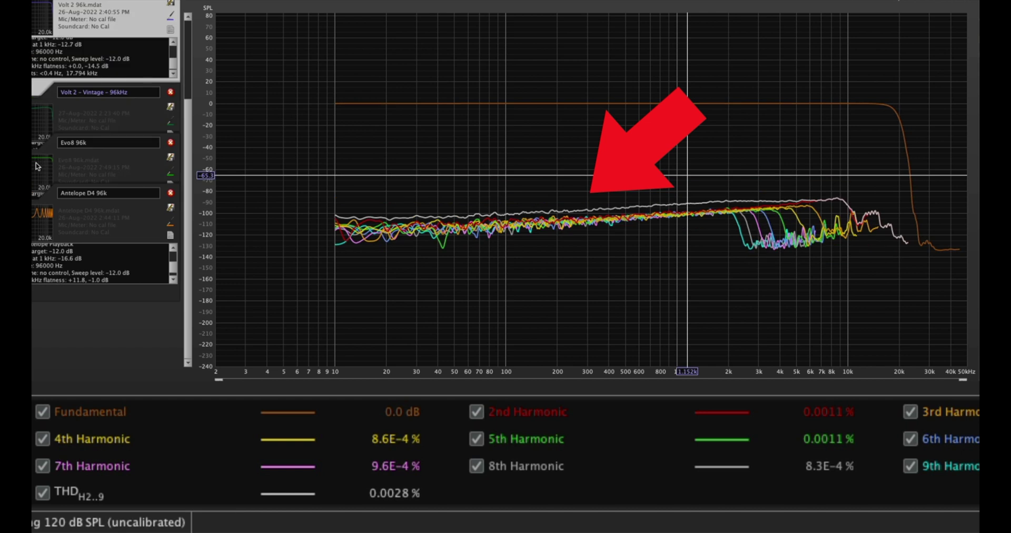
pyautogui.click(52, 174)
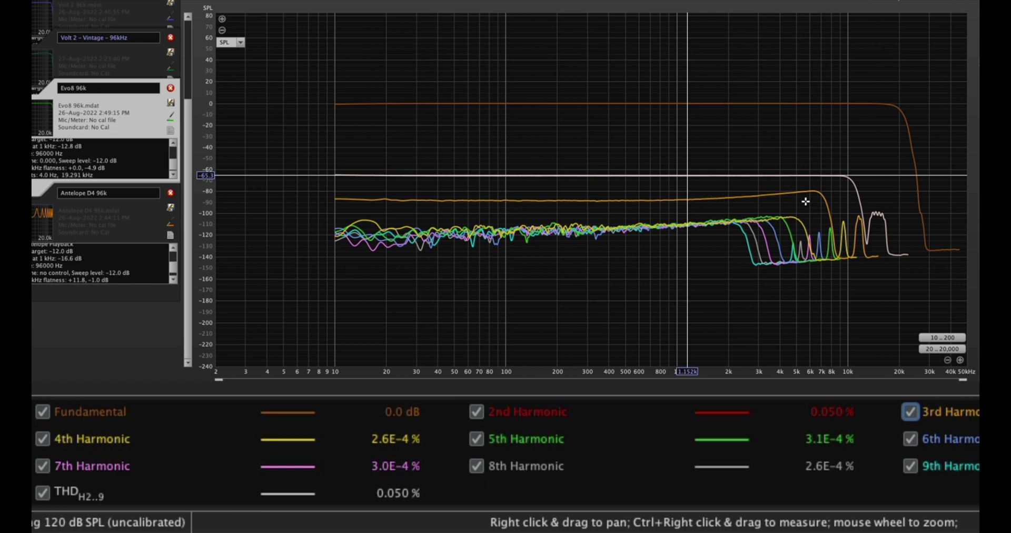
pyautogui.click(49, 215)
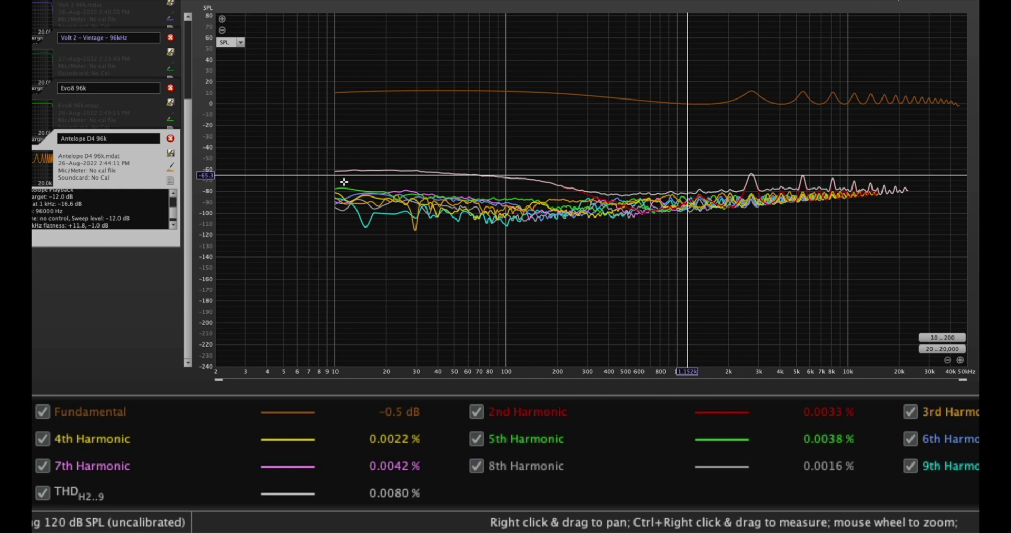
# Step: On the SPL & Phase graph, compare the Volt 2 96k and Antelope D4 96k responses
pyautogui.click(325, 18)
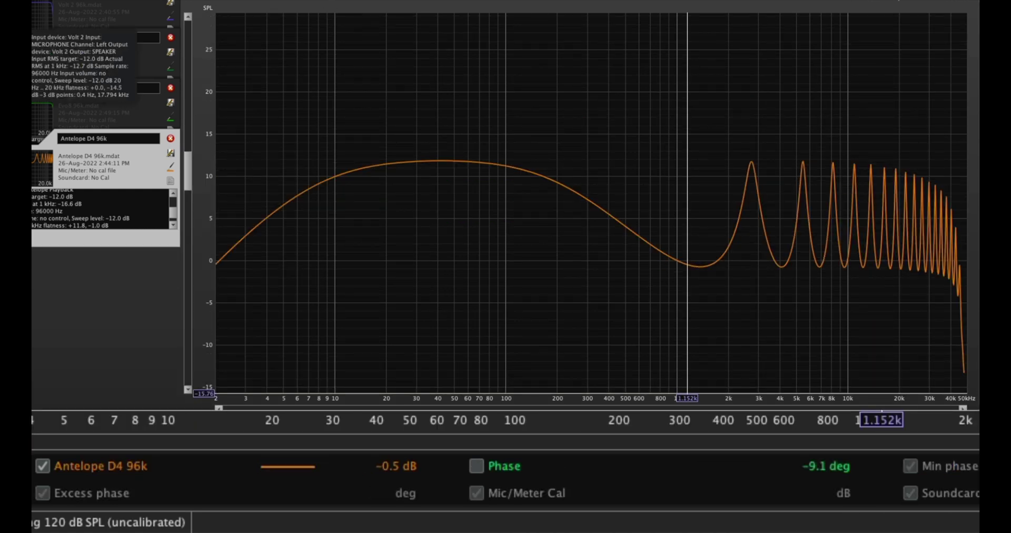
pyautogui.click(85, 15)
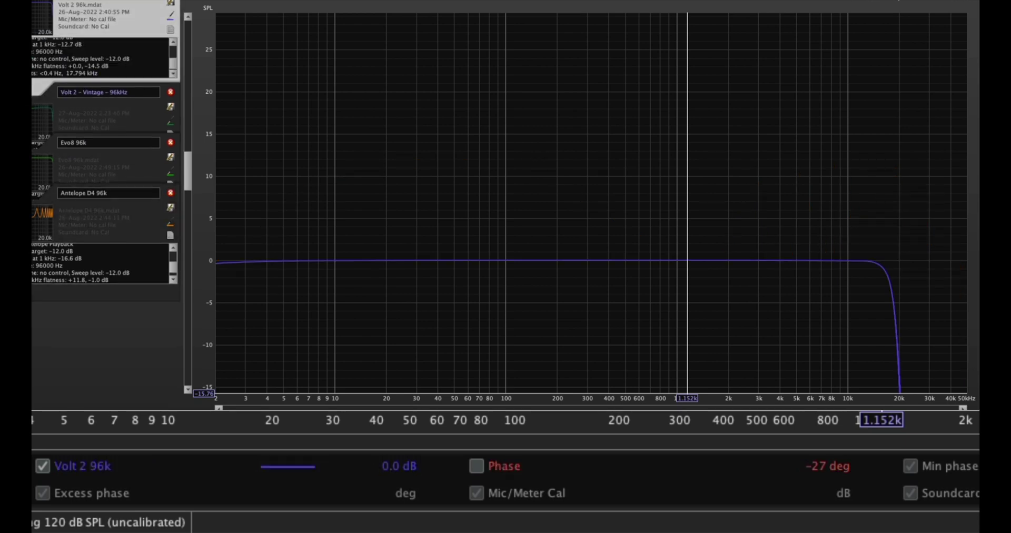
pyautogui.click(32, 218)
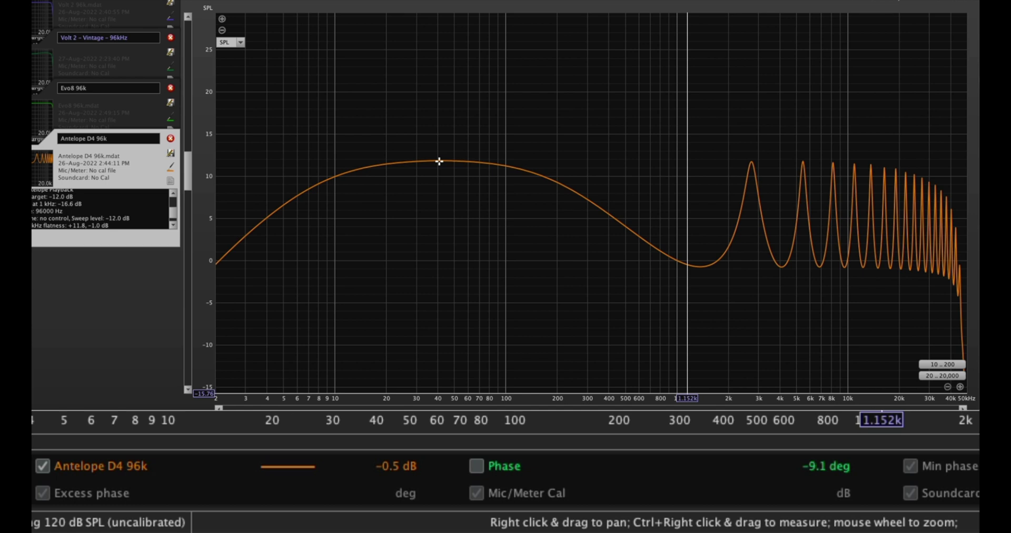
# Step: Read Antelope D4 peak levels near 2.7 kHz, 5.4 kHz, 8 kHz, 10 kHz and 13.7 kHz
pyautogui.click(751, 160)
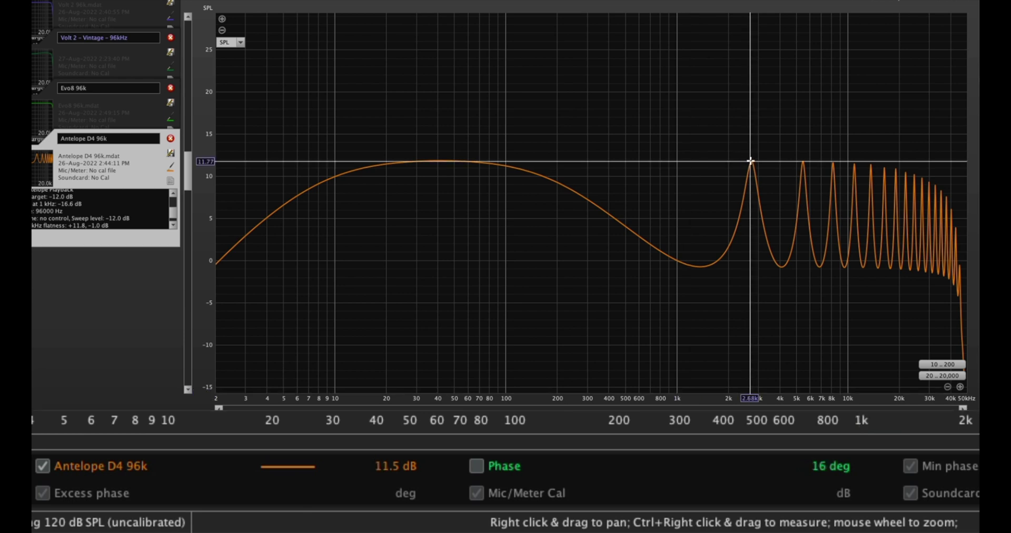
pyautogui.click(802, 162)
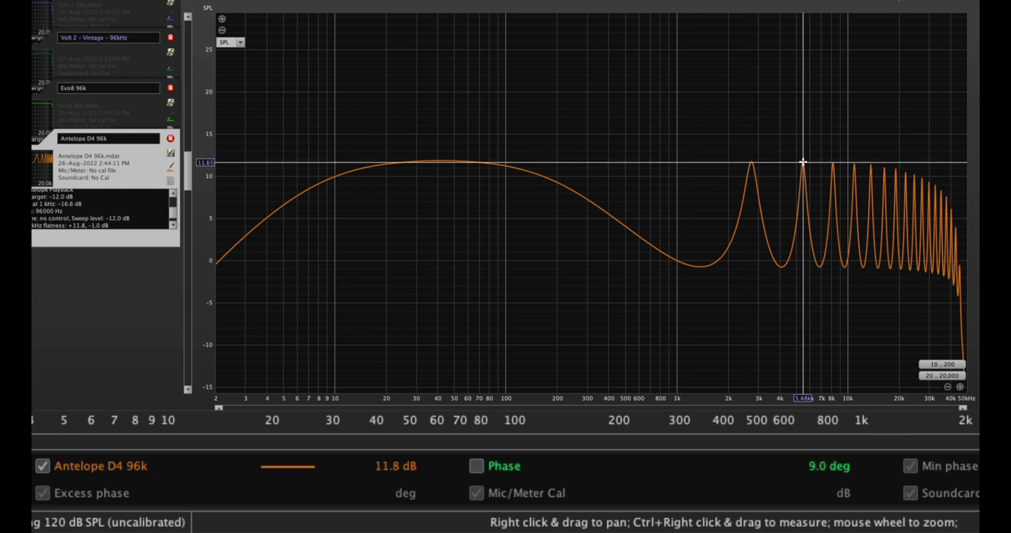
pyautogui.click(751, 161)
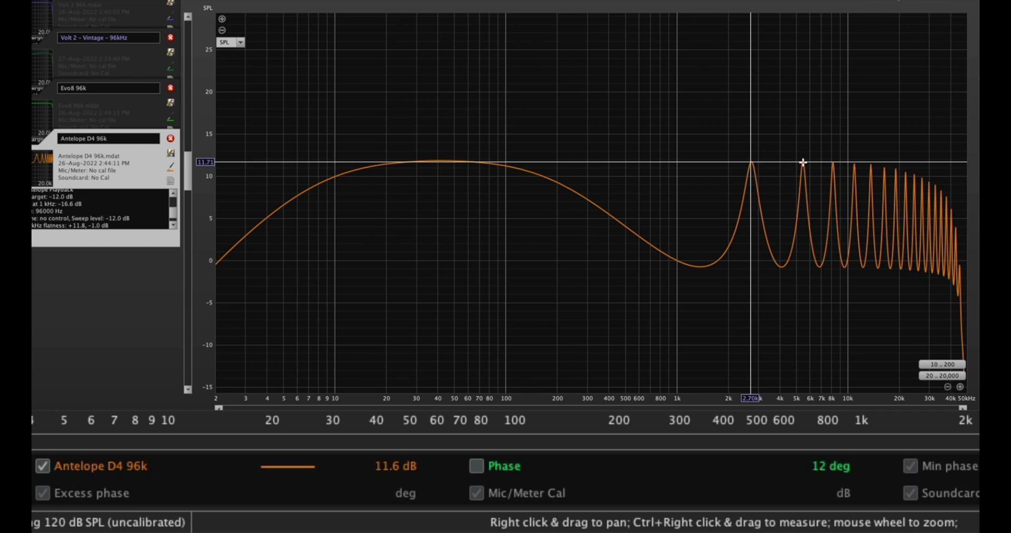
pyautogui.click(802, 163)
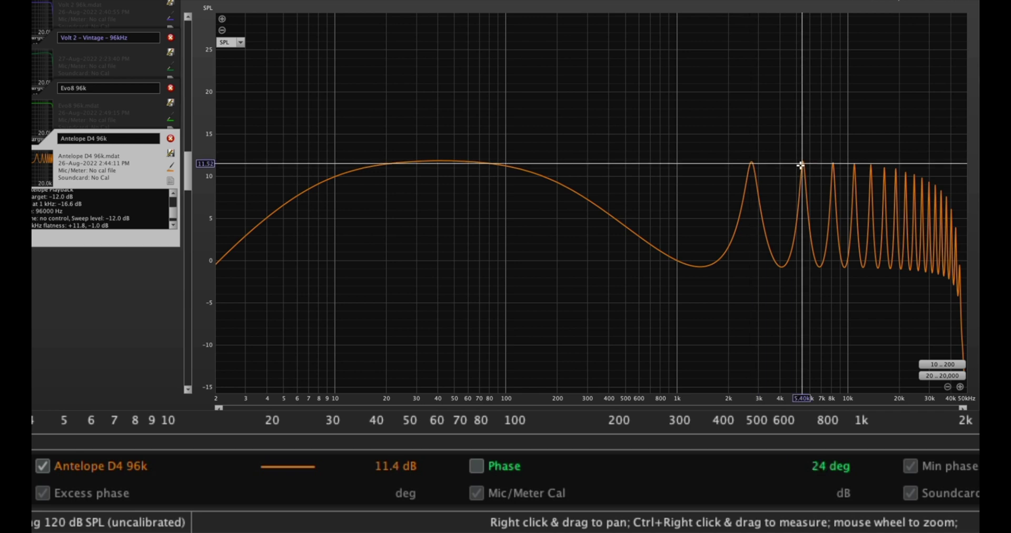
pyautogui.click(833, 164)
pyautogui.click(855, 166)
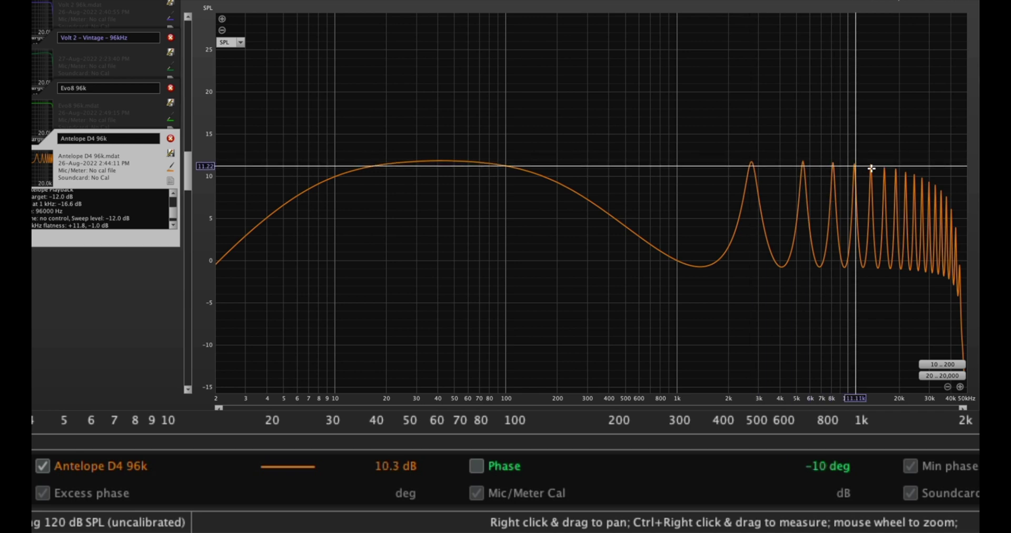
pyautogui.click(871, 168)
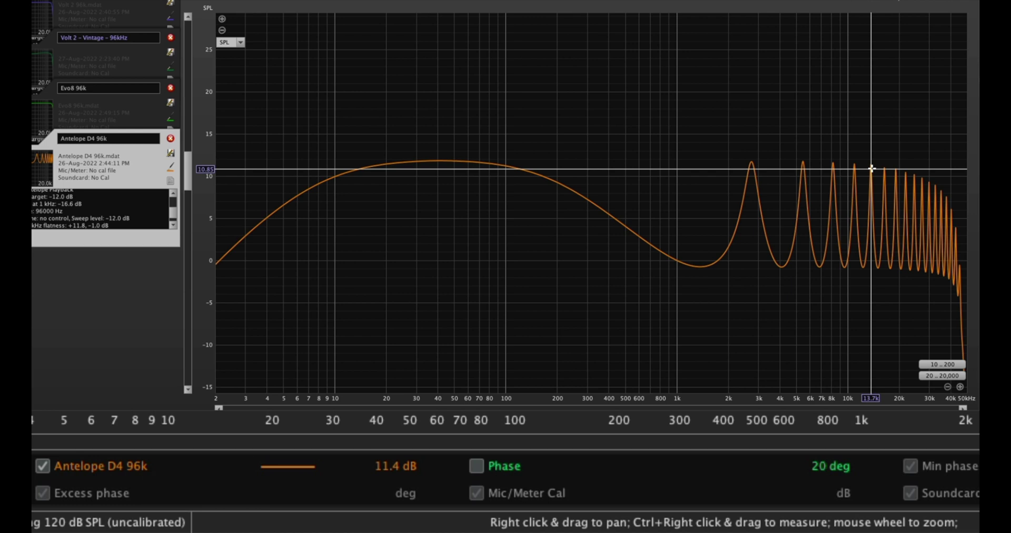
pyautogui.click(752, 162)
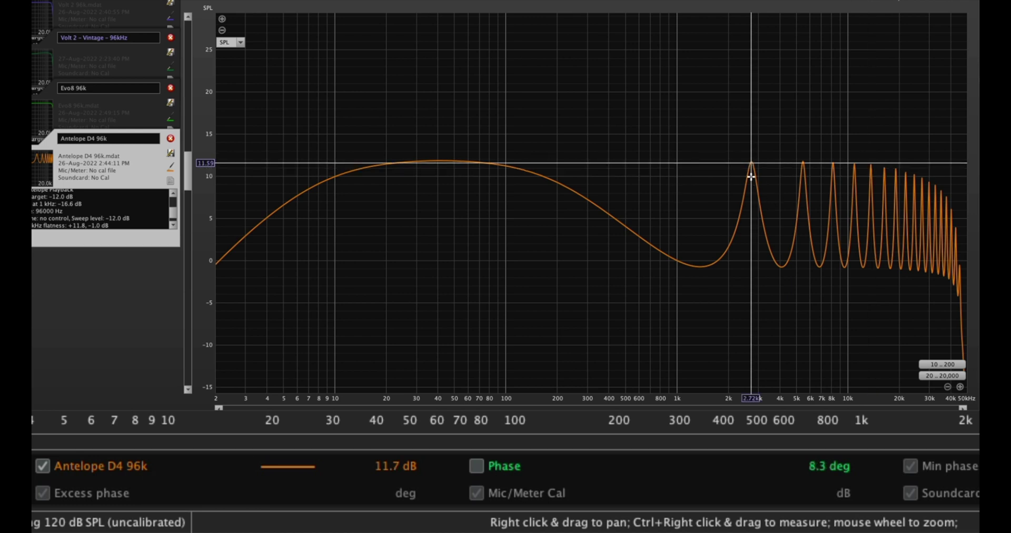
pyautogui.click(752, 164)
pyautogui.click(803, 163)
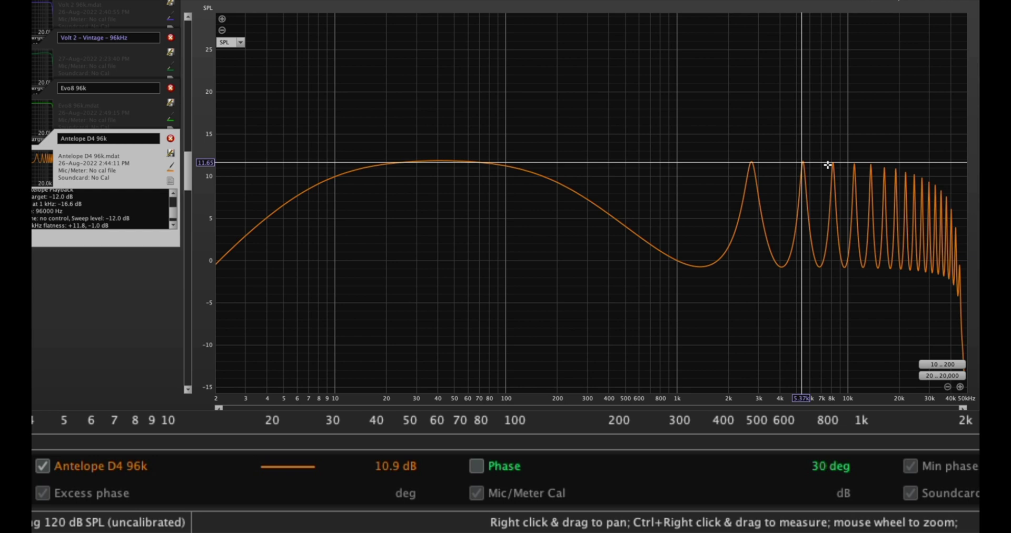
pyautogui.click(840, 165)
pyautogui.click(872, 166)
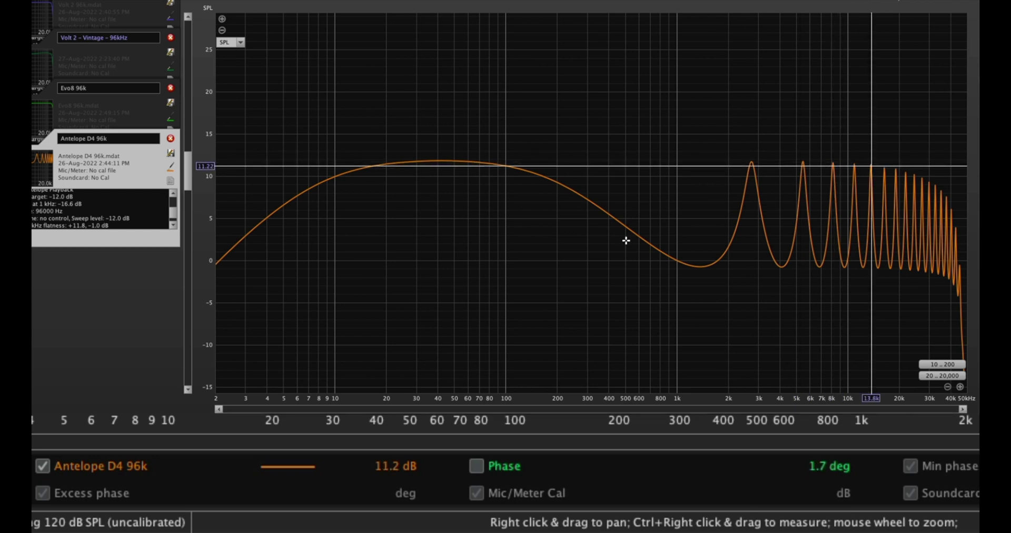
# Step: Cycle through the Evo8, Volt 2 Vintage, Volt 2 and Antelope D4 96k responses
pyautogui.click(105, 108)
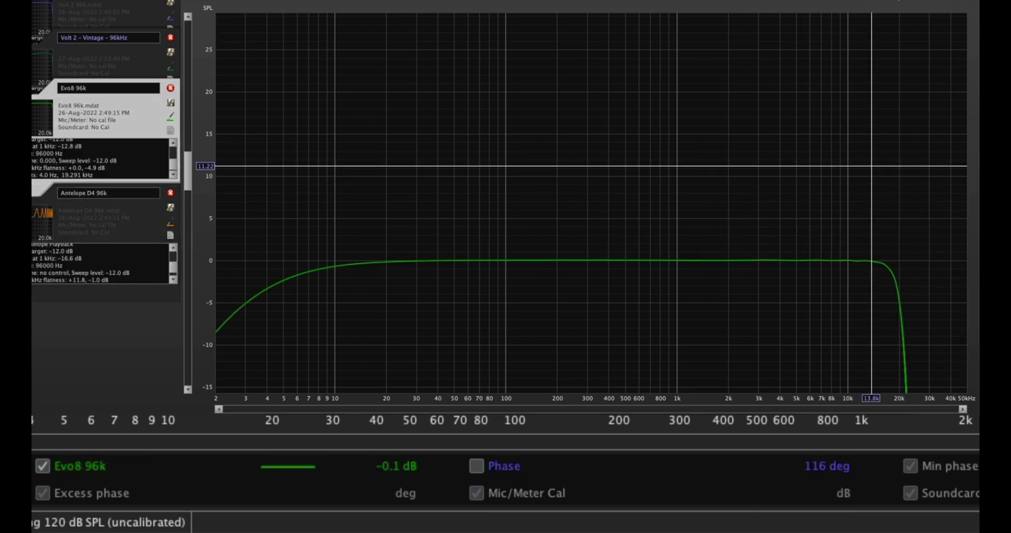
pyautogui.click(105, 62)
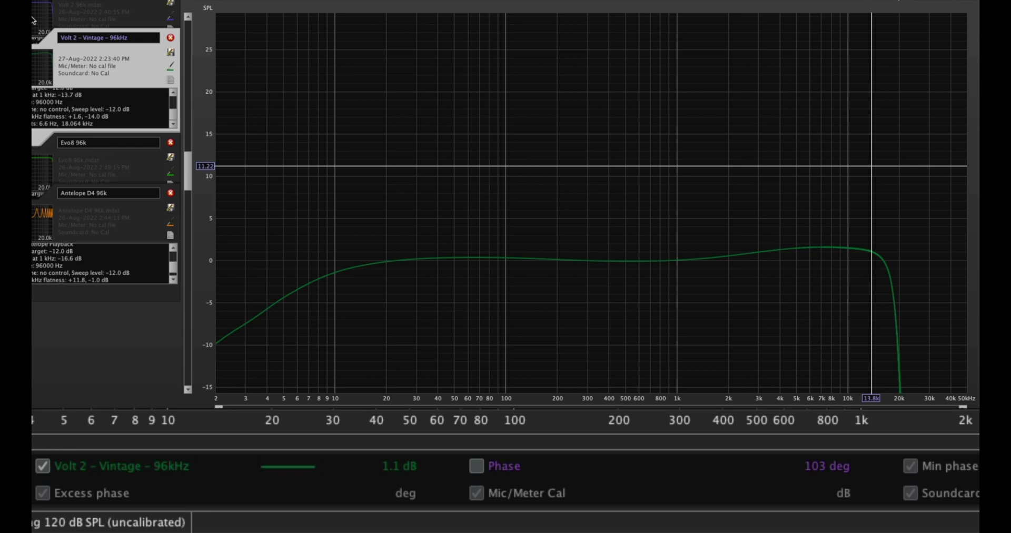
pyautogui.click(35, 20)
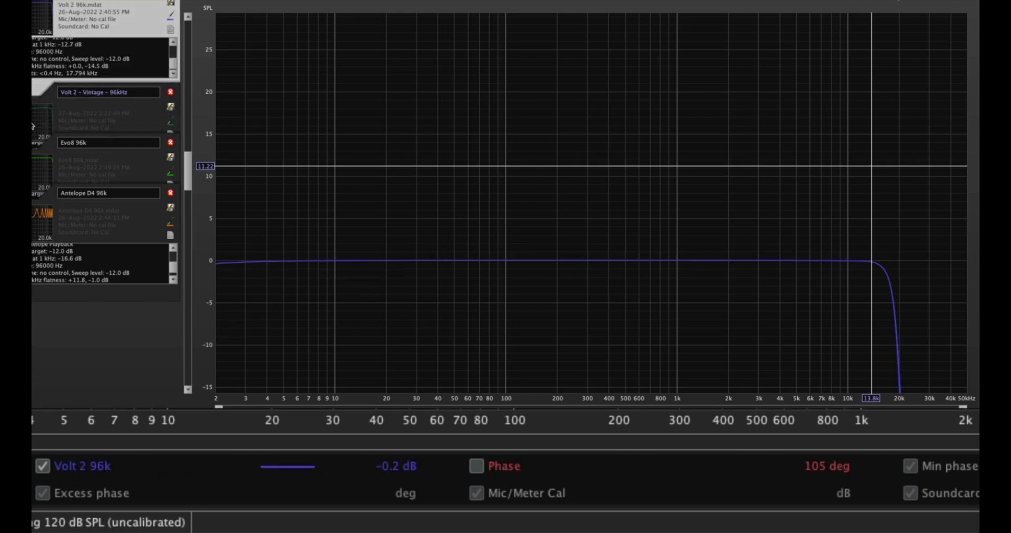
pyautogui.click(33, 125)
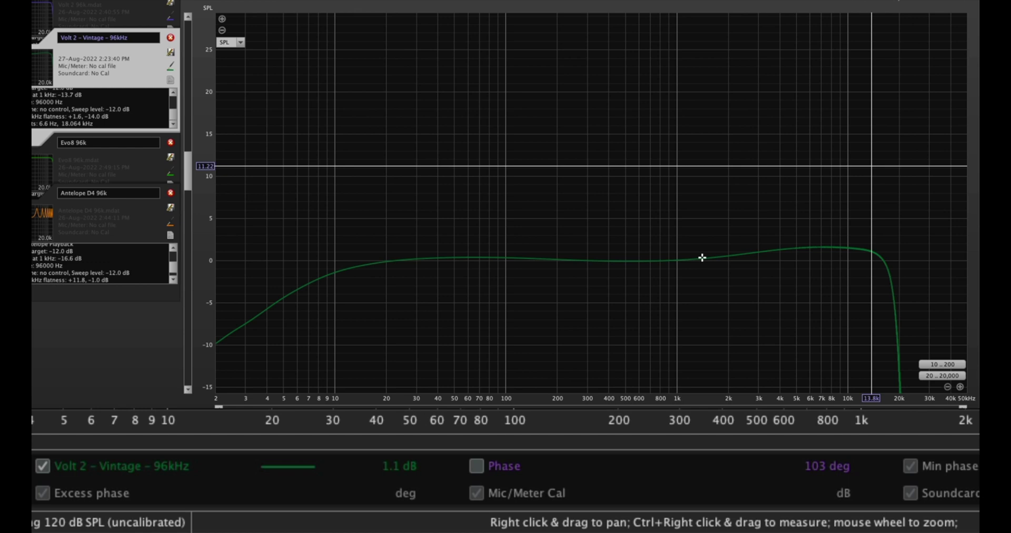
pyautogui.click(33, 234)
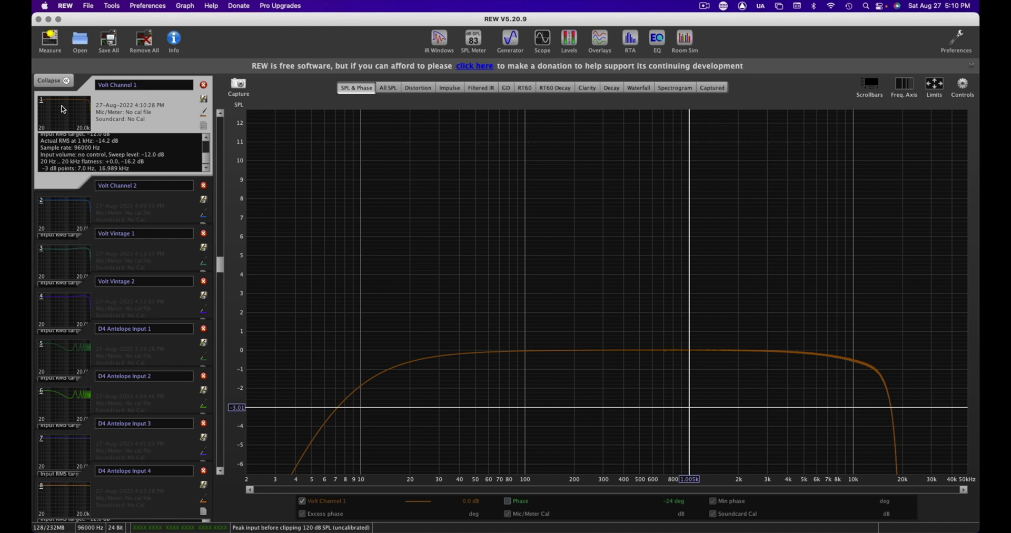
# Step: Compare the Volt Channel 1 and Volt Channel 2 frequency responses
pyautogui.click(70, 200)
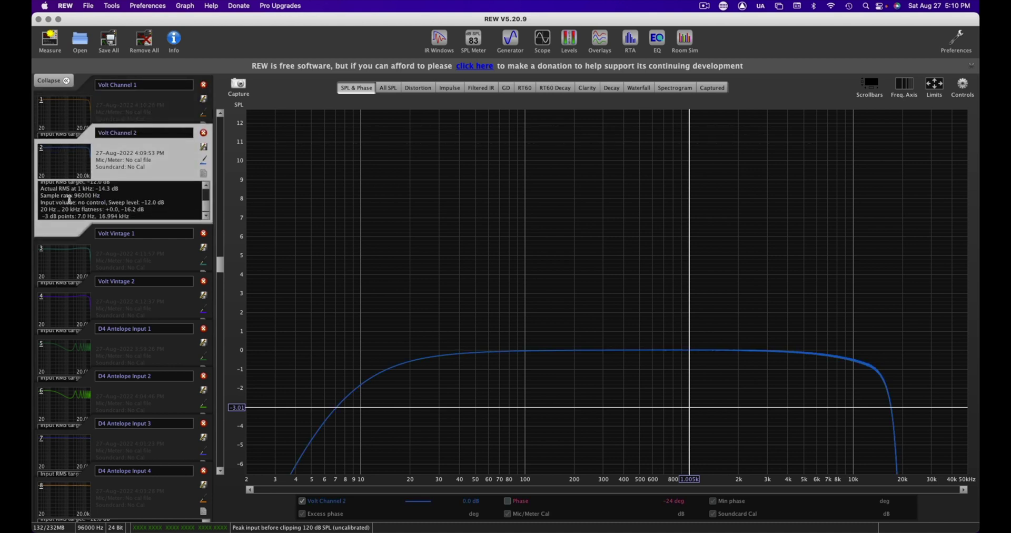
pyautogui.click(63, 108)
pyautogui.click(76, 209)
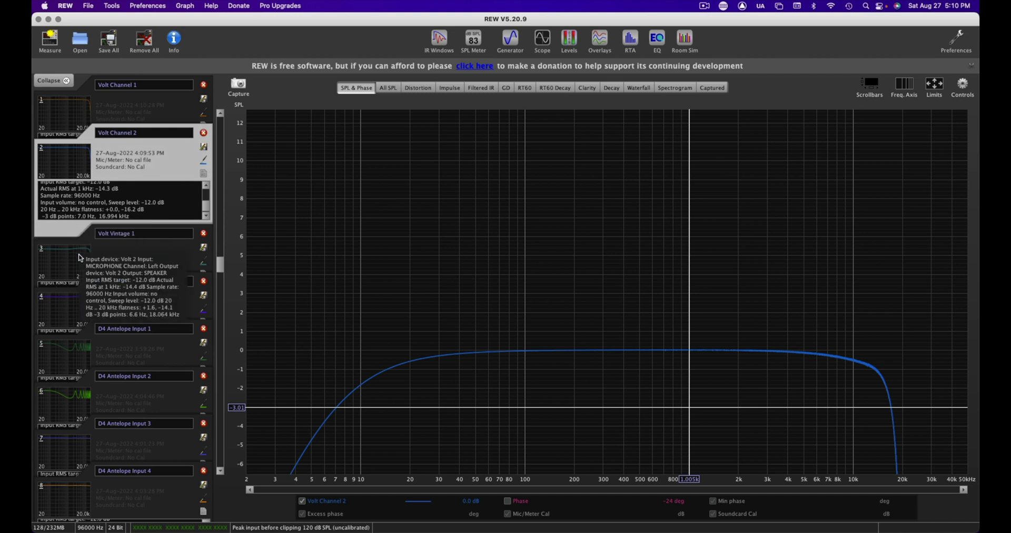
# Step: Alternate between the Volt Vintage 1 and Volt Vintage 2 curves, ending on Vintage 2
pyautogui.click(81, 258)
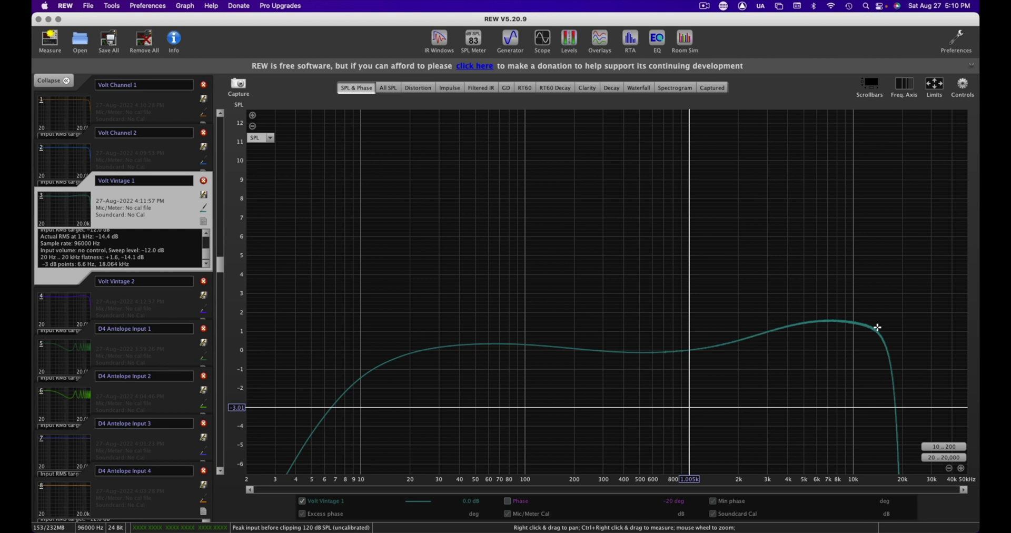
pyautogui.click(88, 306)
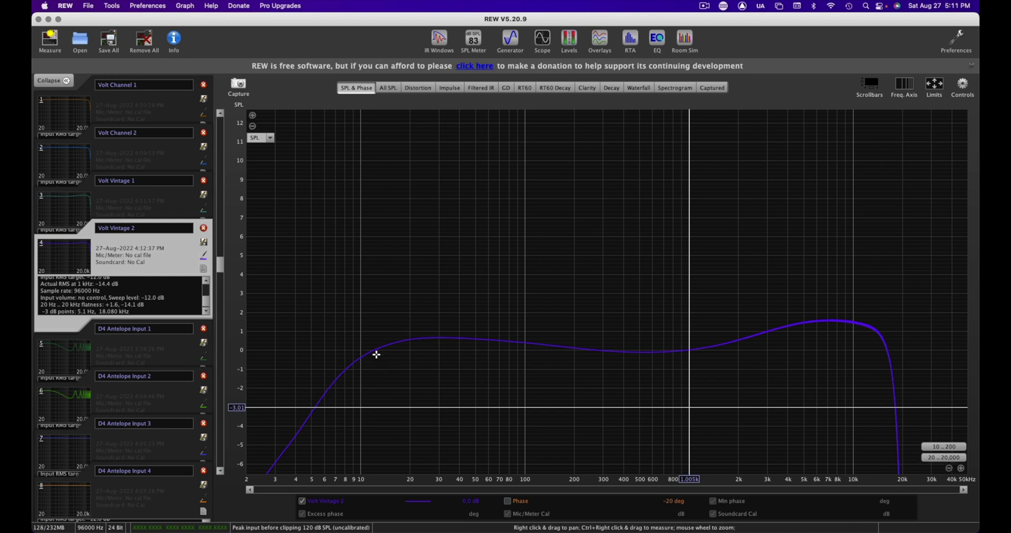
pyautogui.click(61, 212)
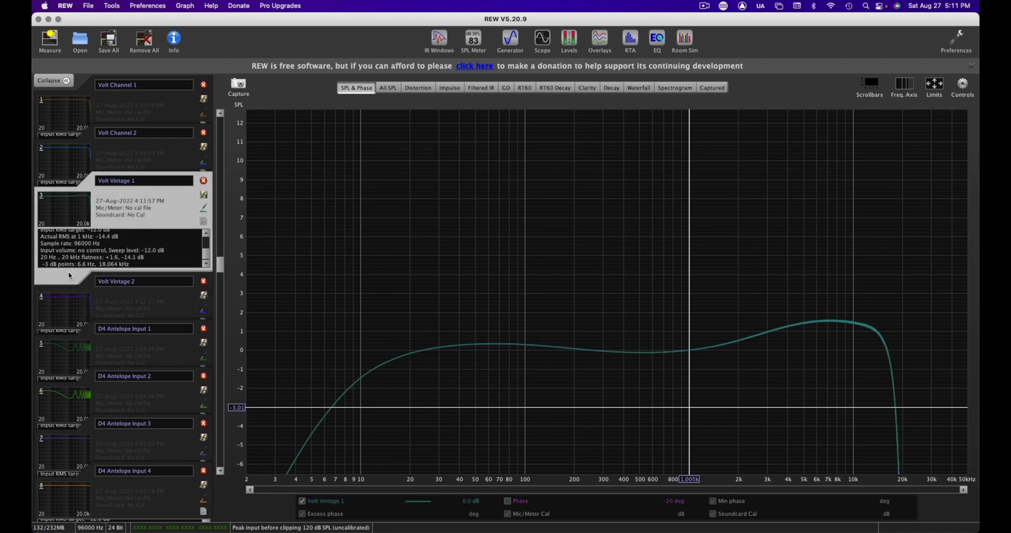
pyautogui.click(63, 295)
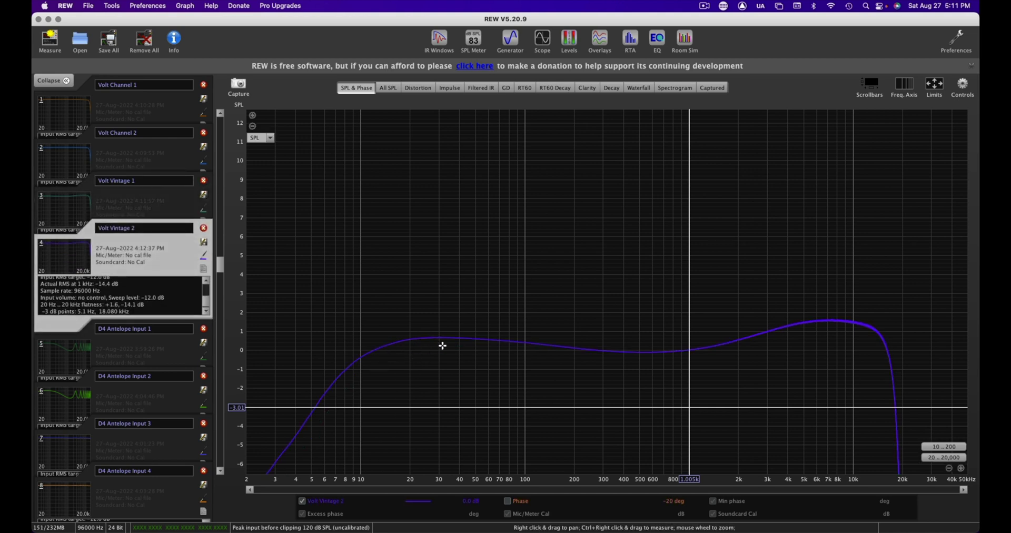
pyautogui.click(67, 220)
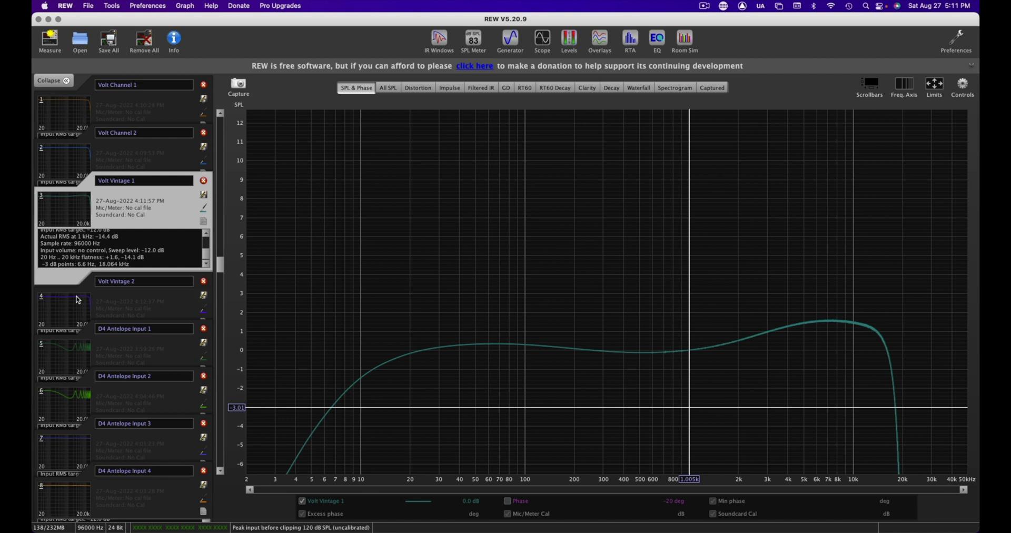
pyautogui.click(67, 310)
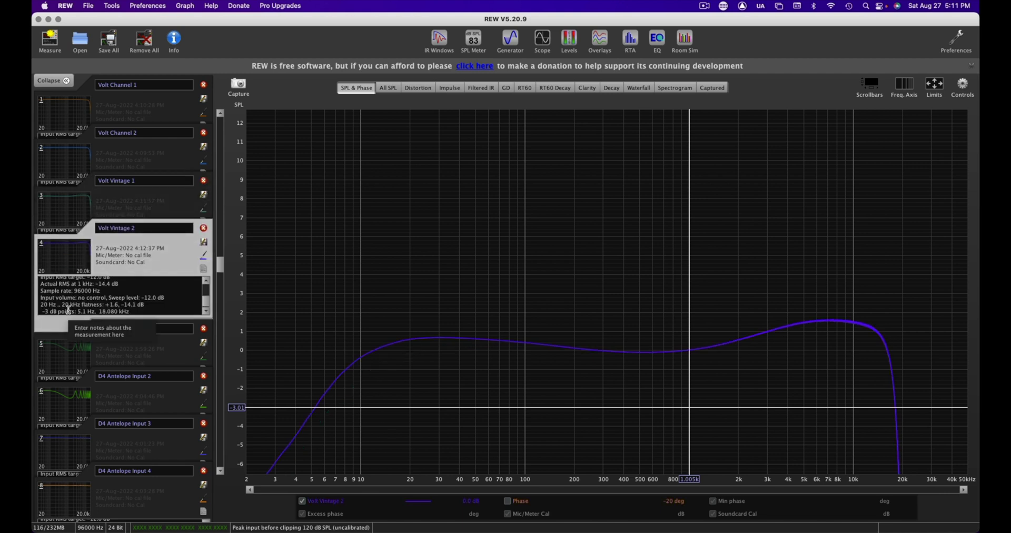
pyautogui.click(70, 358)
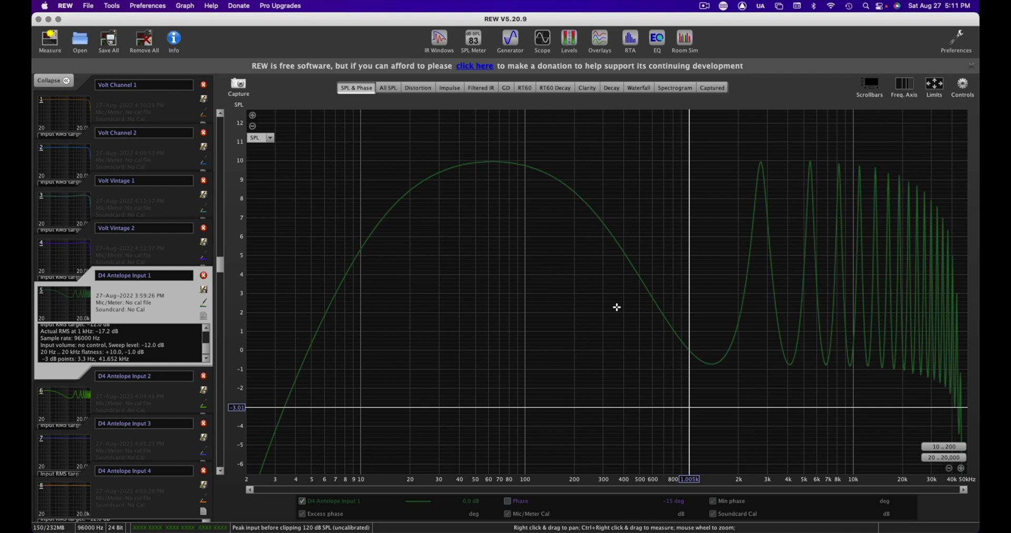
pyautogui.click(69, 402)
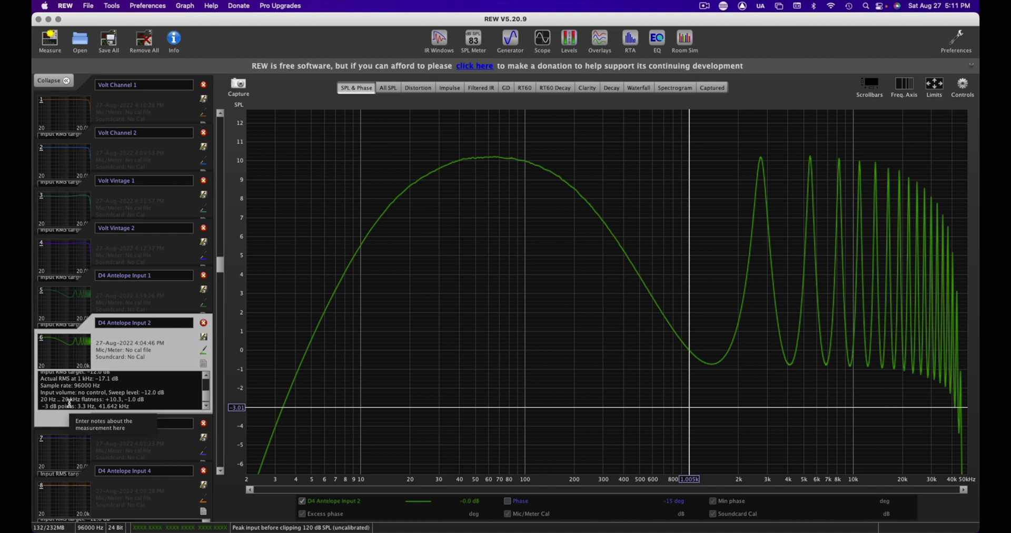
pyautogui.click(69, 446)
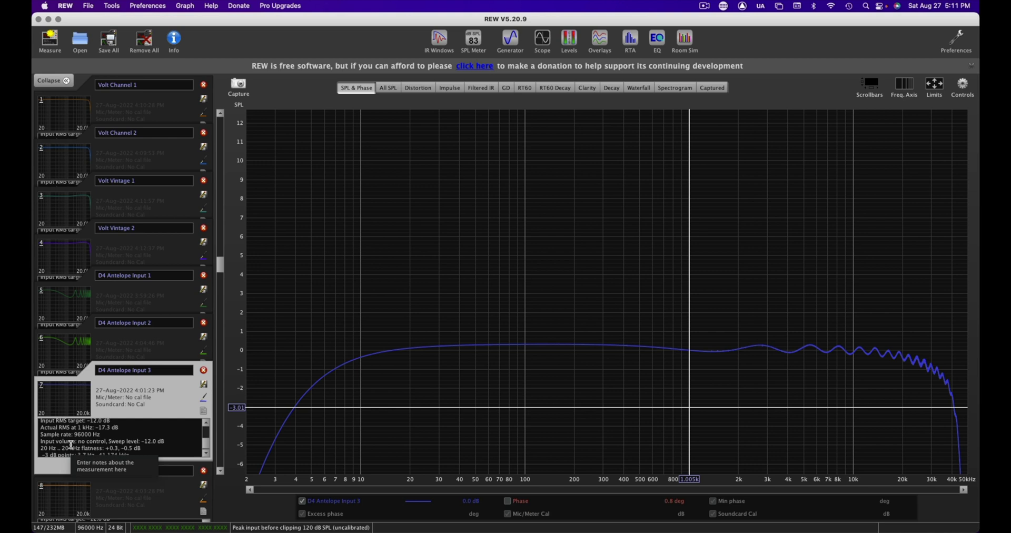
pyautogui.click(69, 448)
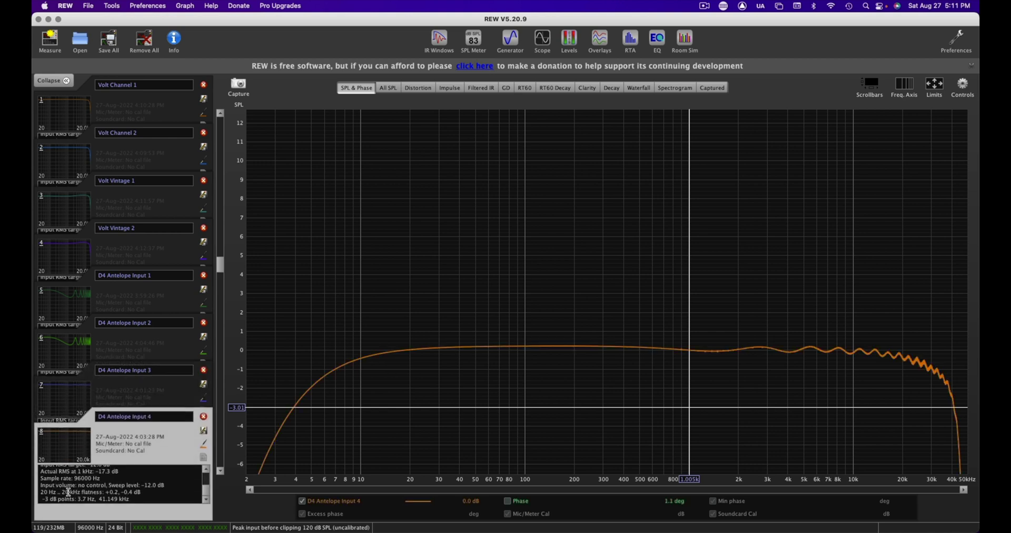
pyautogui.click(68, 410)
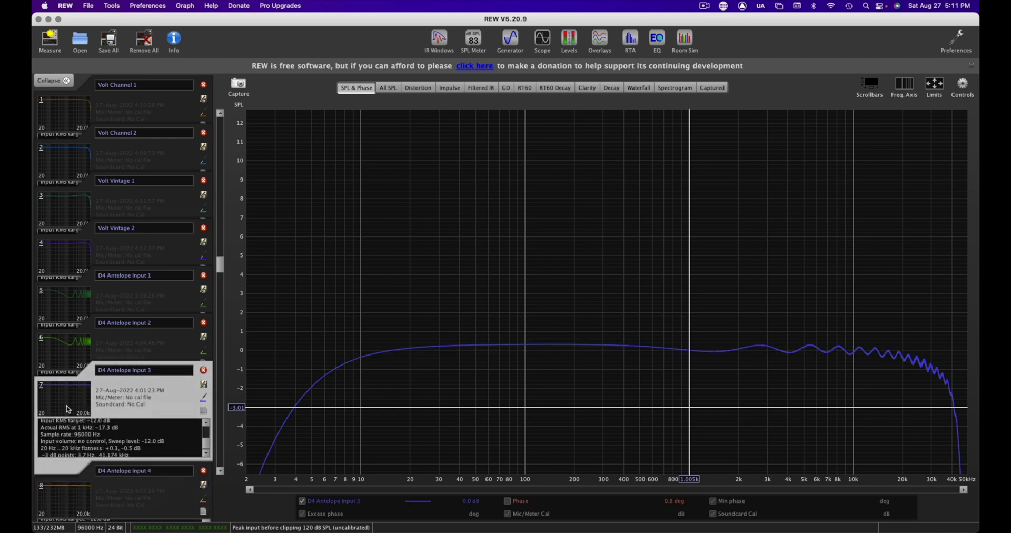
pyautogui.click(66, 316)
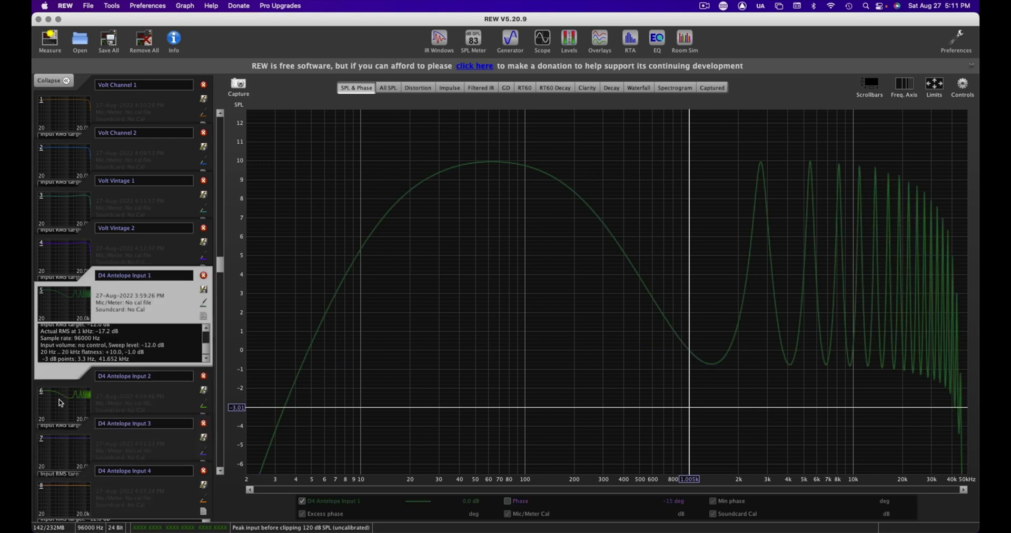
pyautogui.click(61, 404)
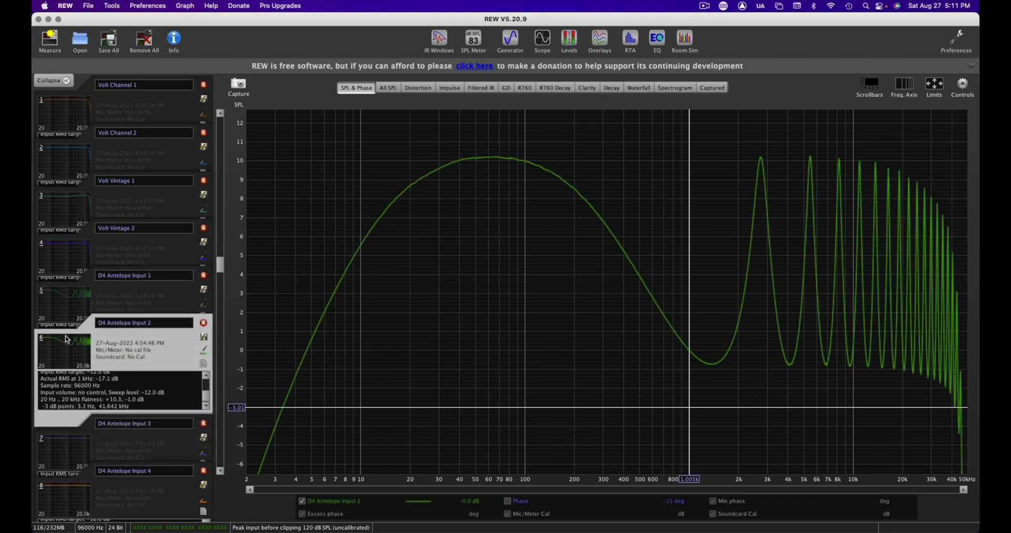
pyautogui.click(62, 315)
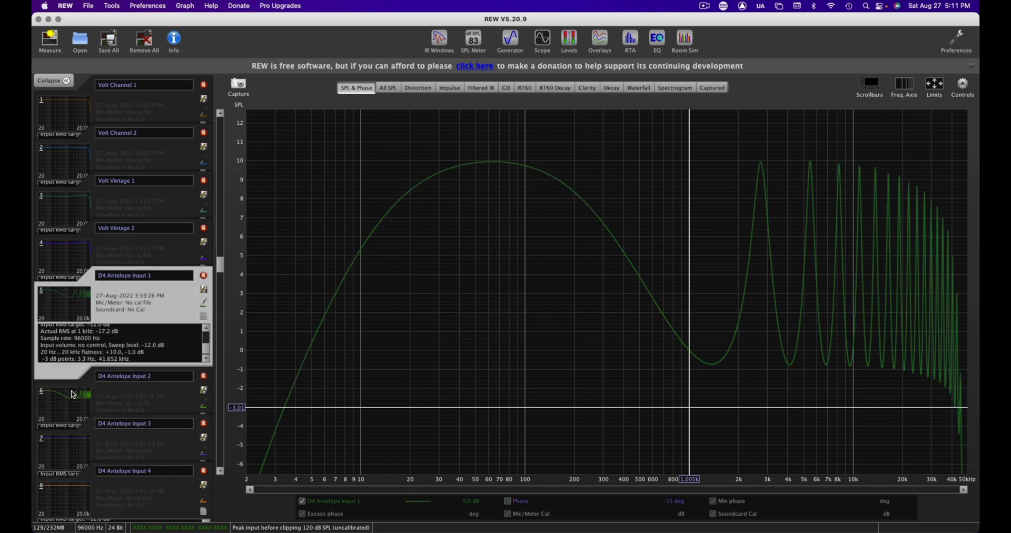
pyautogui.moveTo(73, 394)
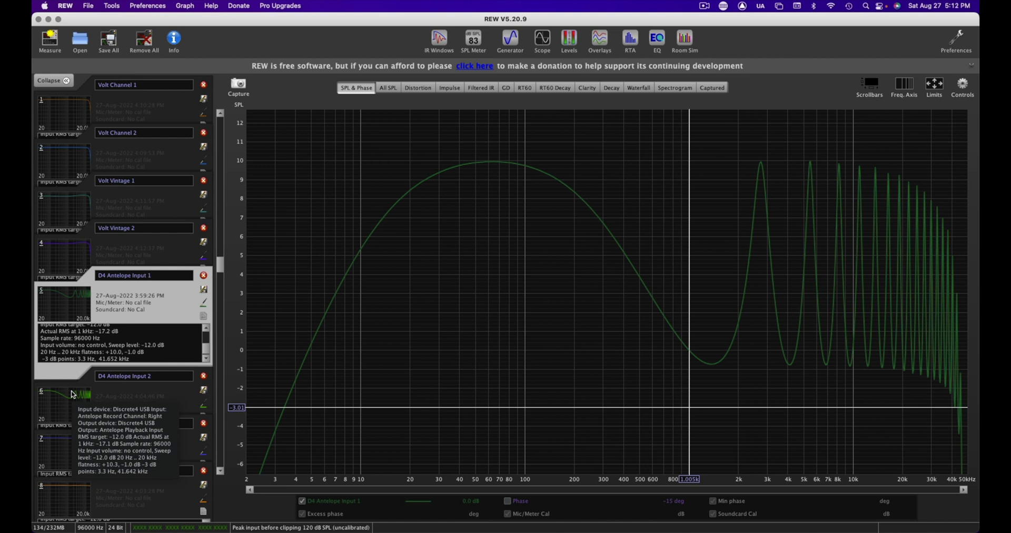
pyautogui.click(73, 400)
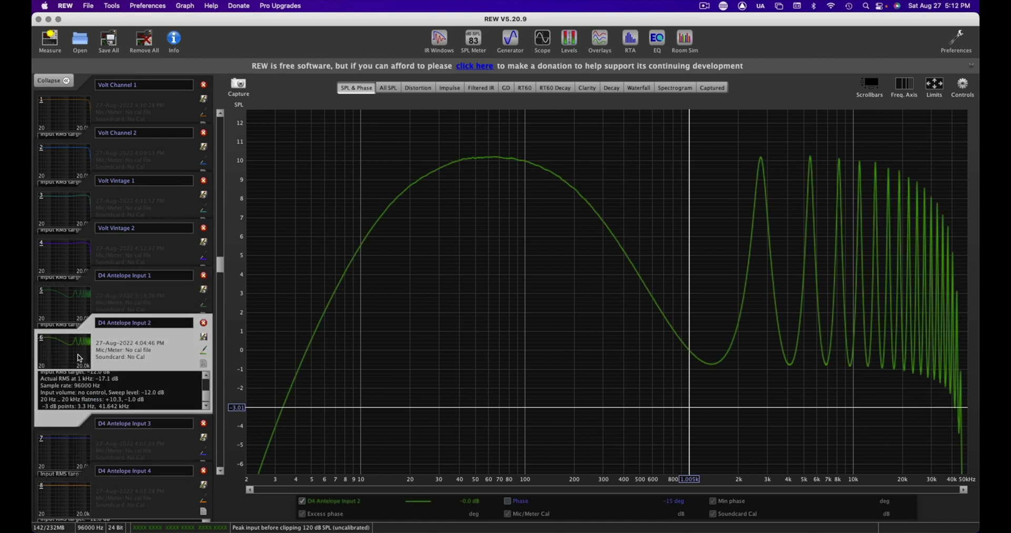
pyautogui.click(74, 448)
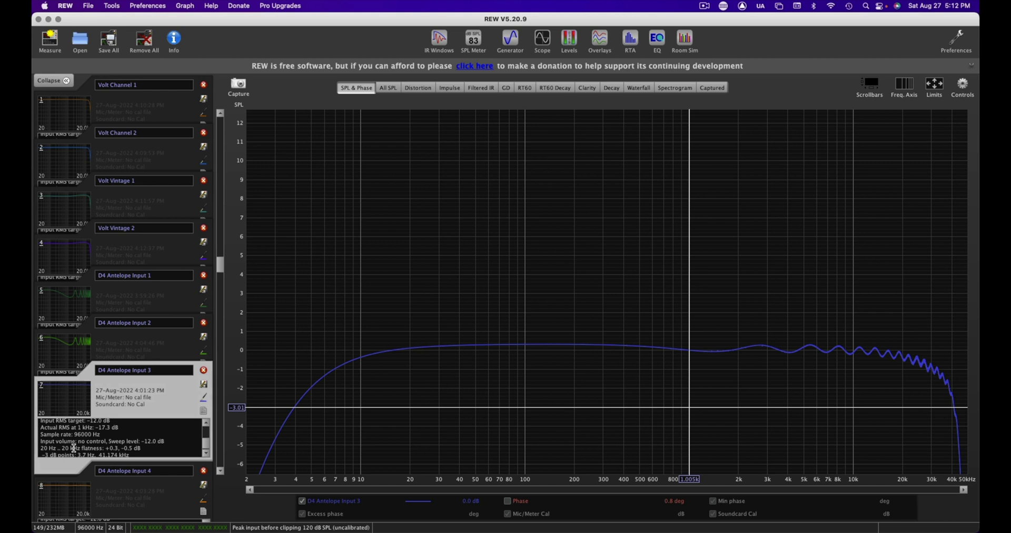
pyautogui.click(70, 303)
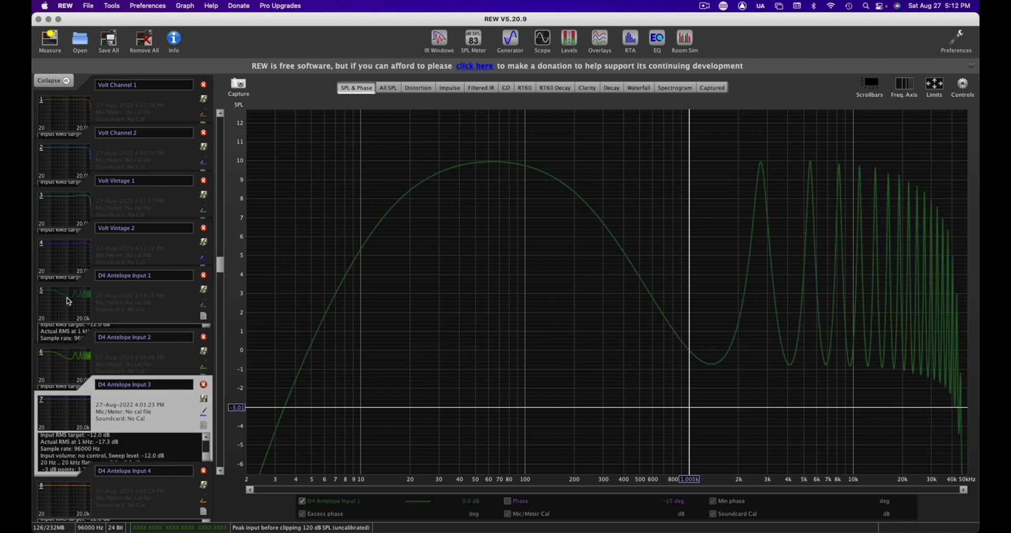
pyautogui.click(72, 401)
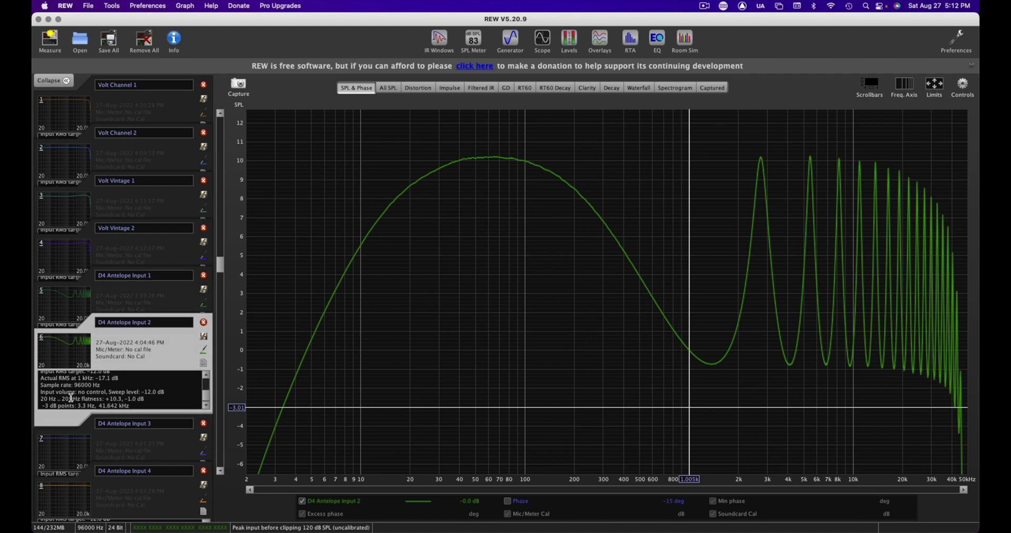
pyautogui.click(75, 454)
pyautogui.click(76, 507)
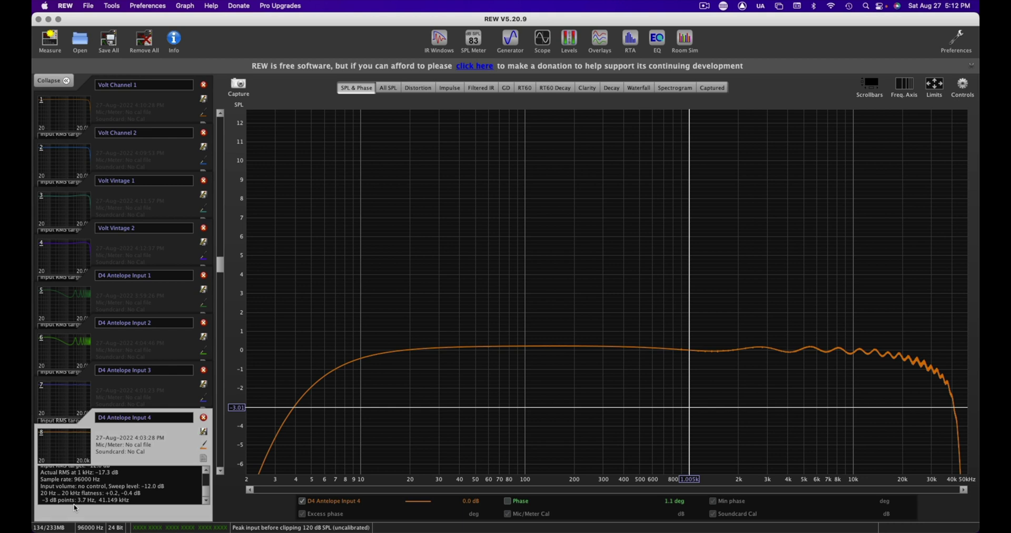
pyautogui.click(71, 253)
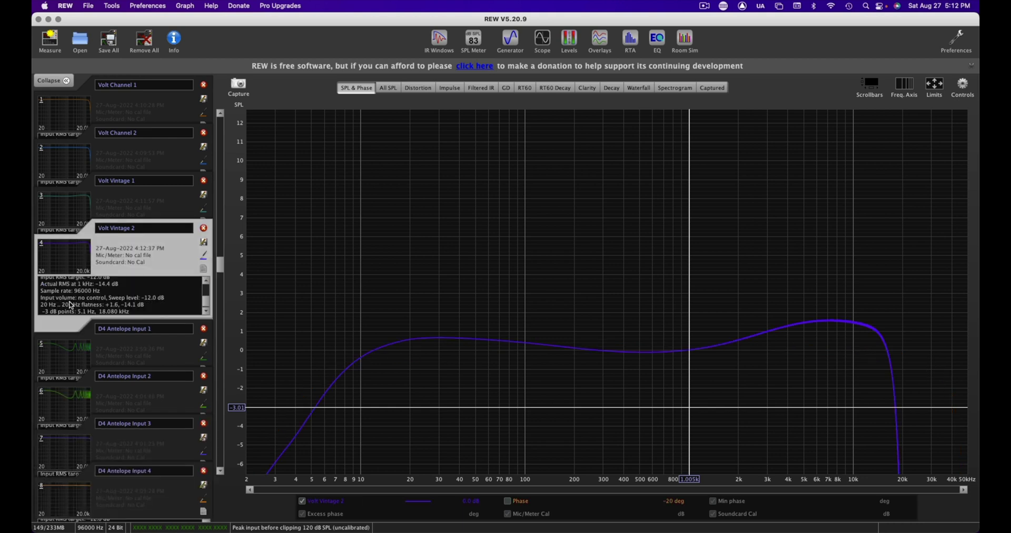
pyautogui.click(71, 219)
pyautogui.click(70, 304)
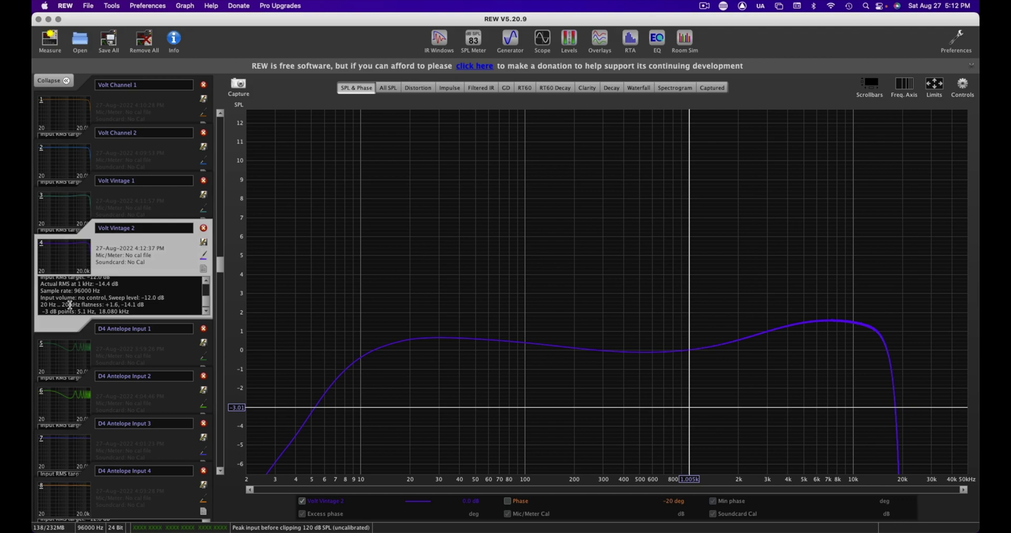